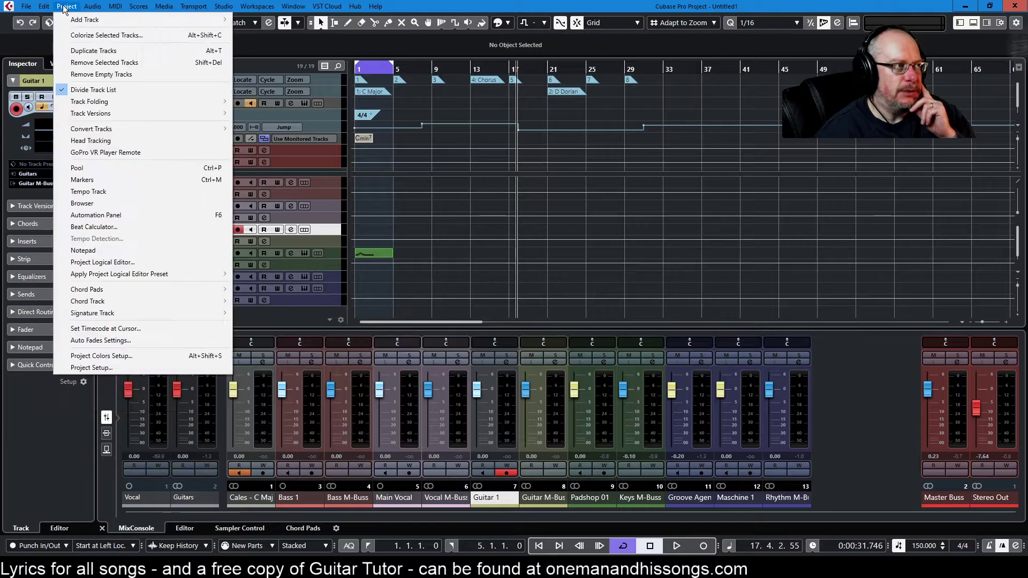
Insert a new color after Bass in the project color set and name it "blah blah".
left_click(120, 355)
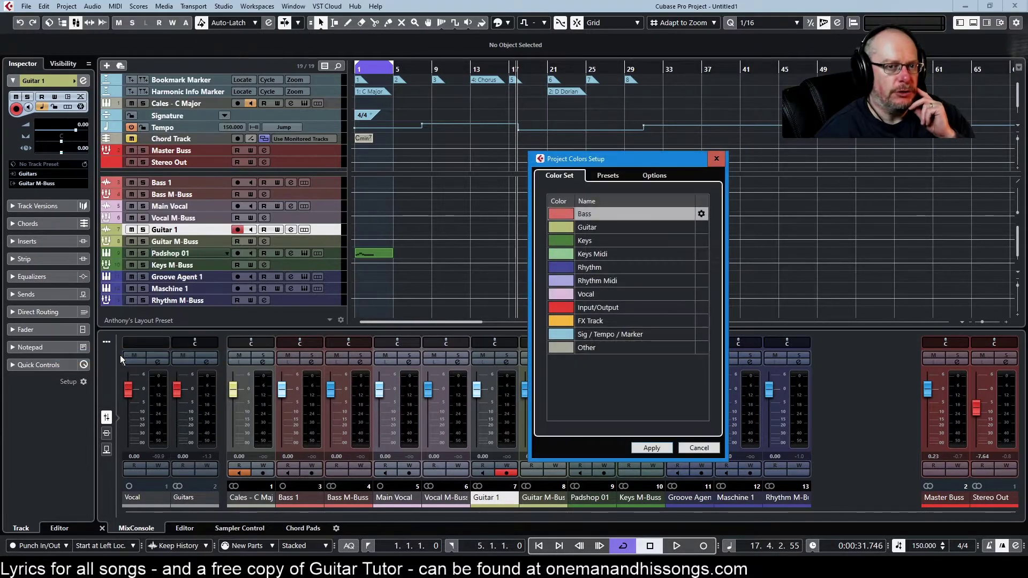
left_click_drag(607, 159, 490, 134)
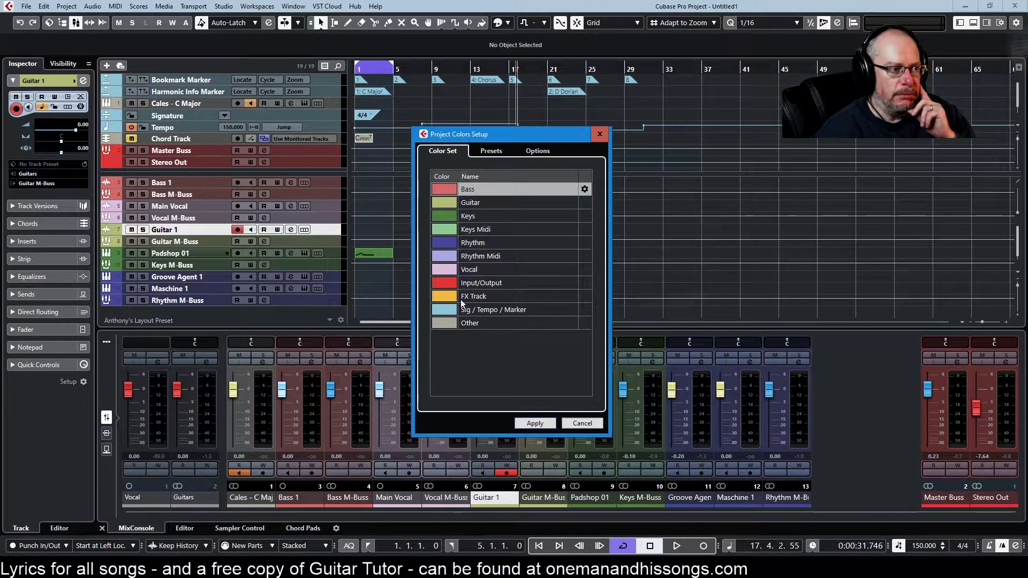
left_click(584, 190)
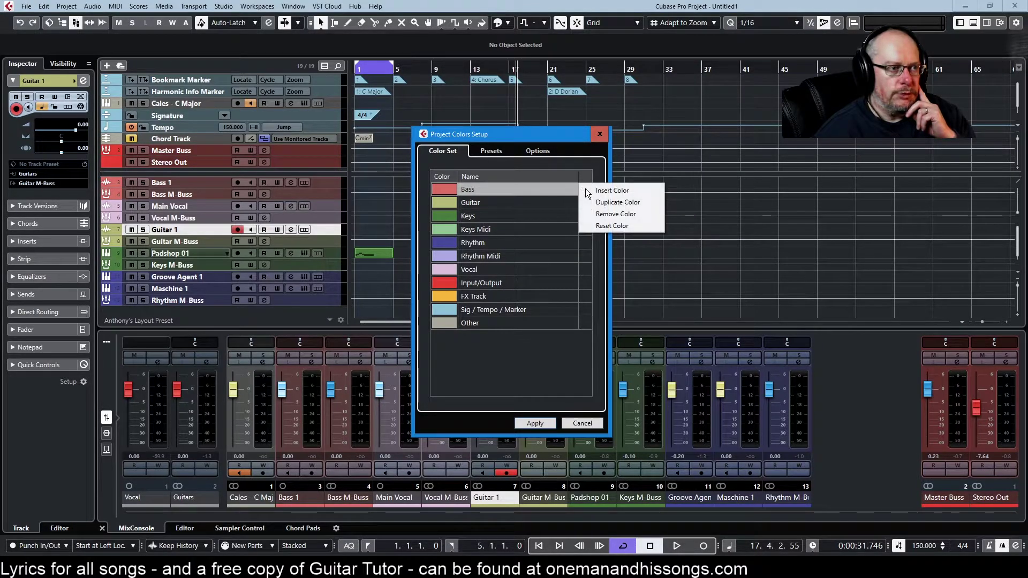
left_click(614, 193)
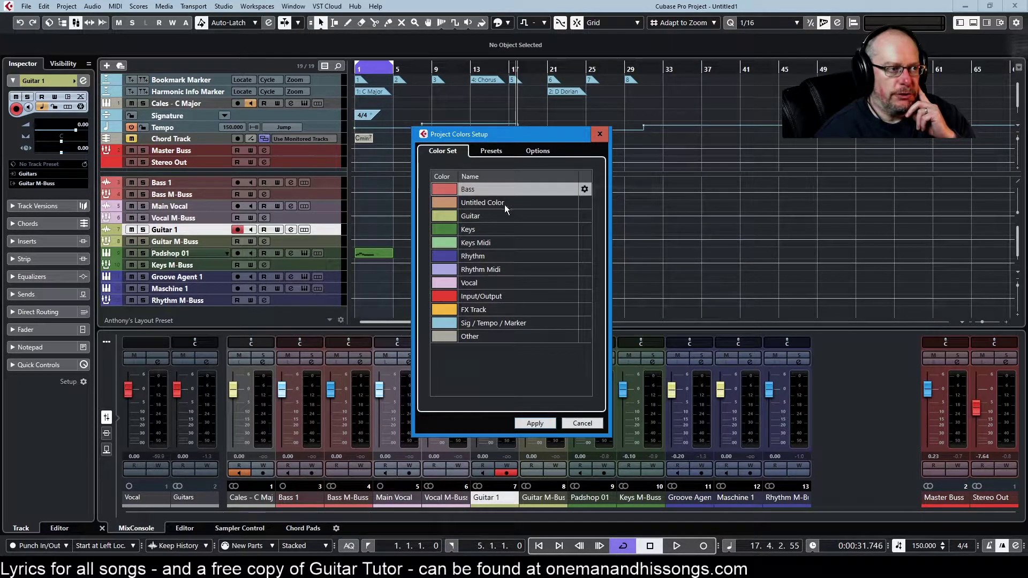
double_click(490, 202)
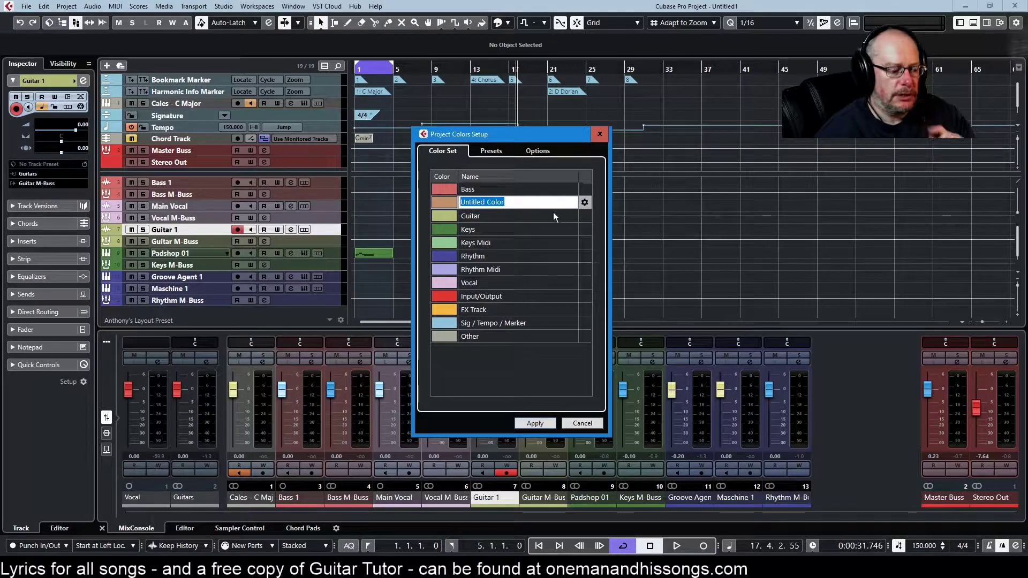
type("blah b")
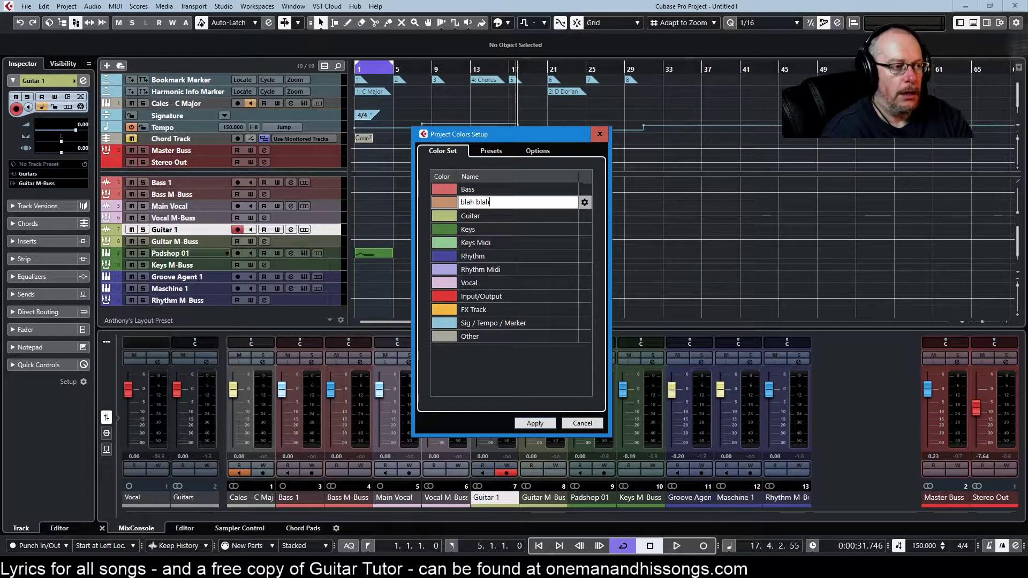
type("lah")
key("Return")
Duplicate the "blah blah" color and remove the original entry.
left_click(584, 202)
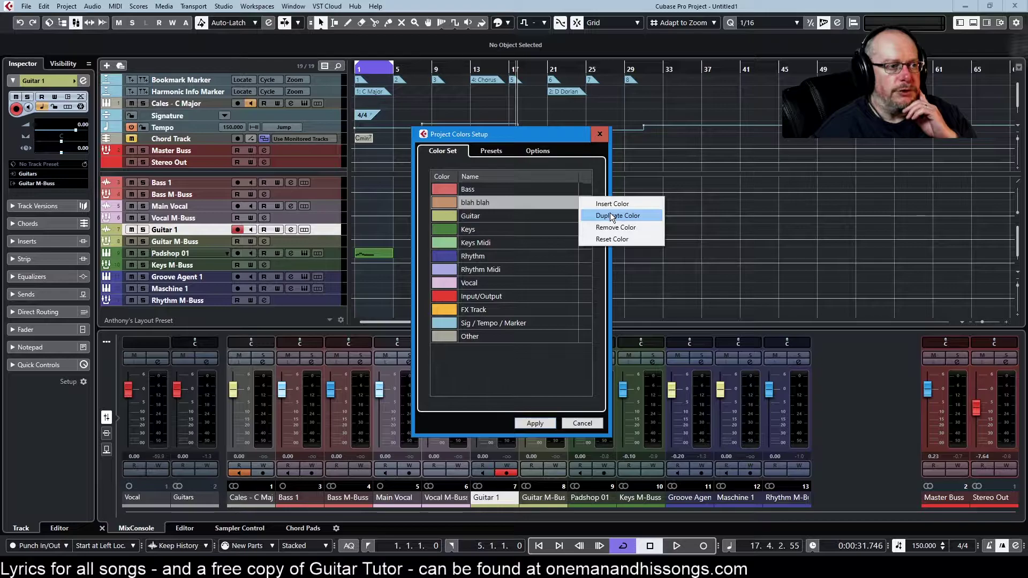
left_click(615, 213)
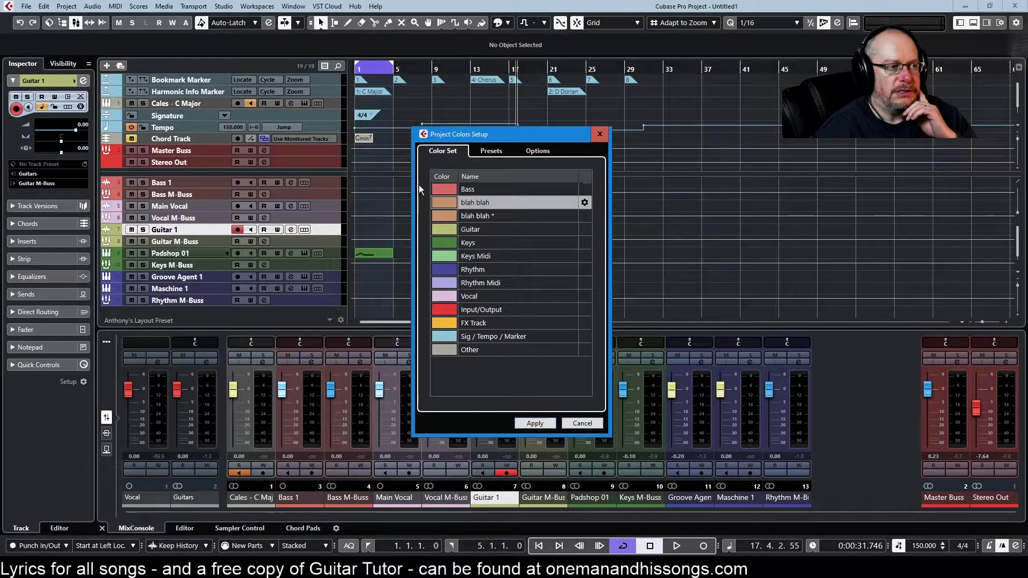
left_click(585, 203)
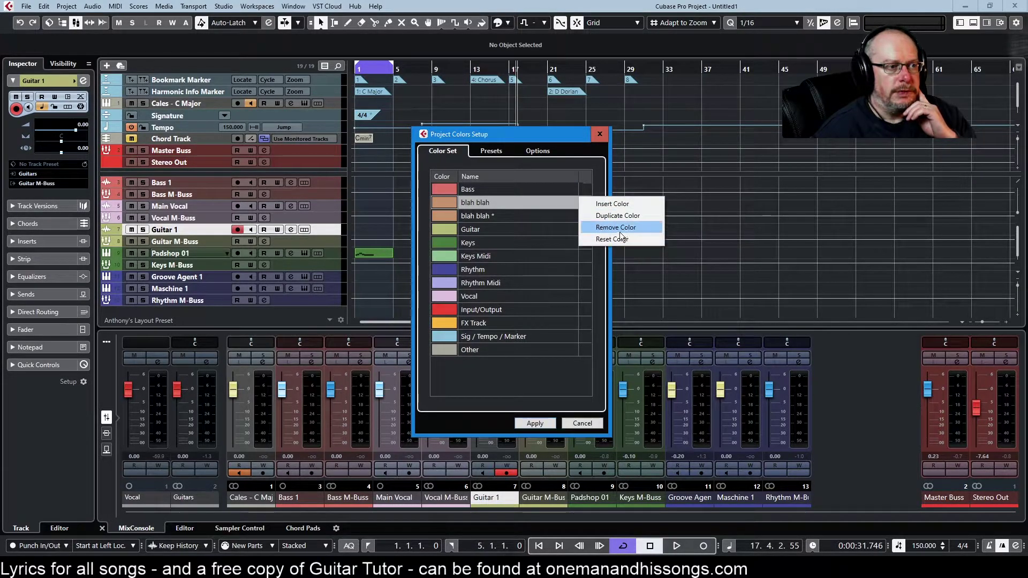
left_click(654, 227)
Reset the "blah blah *" color and change it to a dark olive shade.
left_click(583, 201)
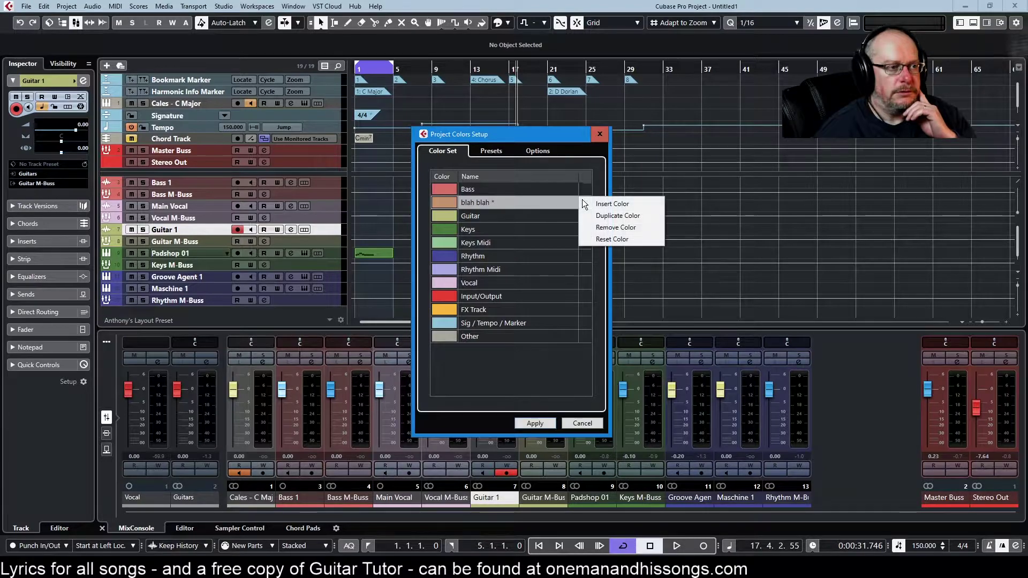
left_click(615, 239)
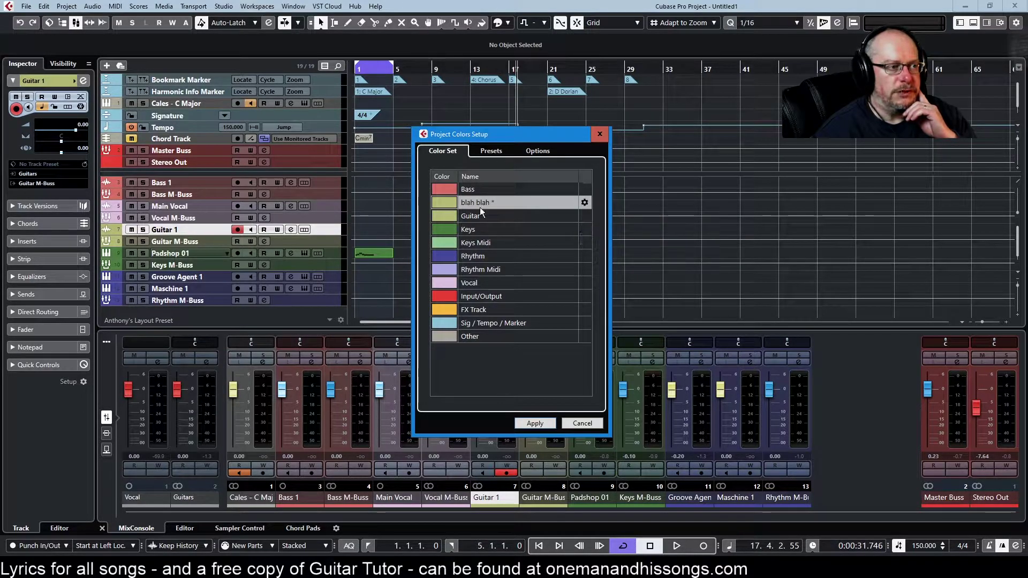
left_click(446, 202)
left_click_drag(502, 278, 532, 309)
left_click(471, 483)
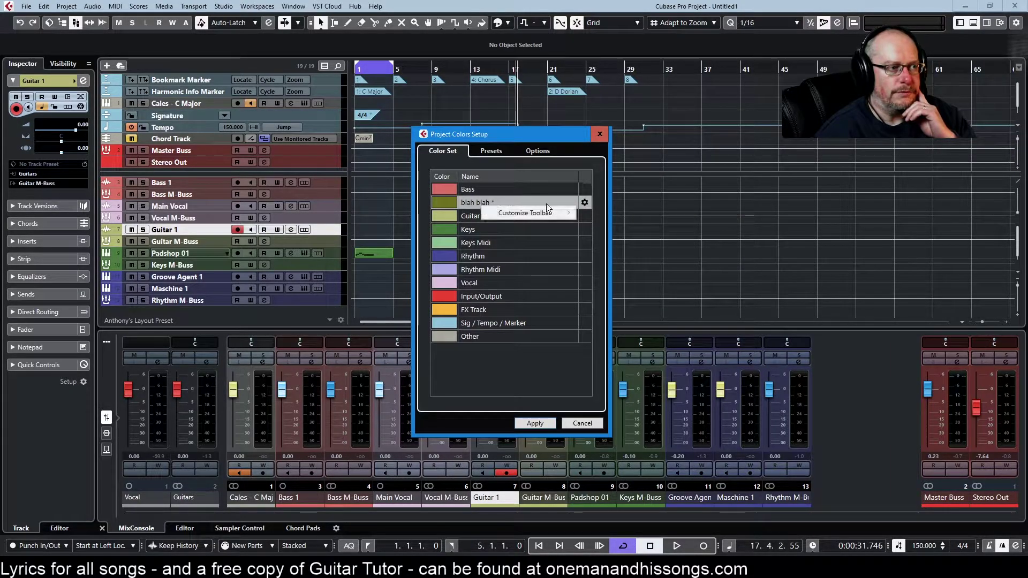
Remove the "blah blah *" color from the set and close Project Colors Setup without applying changes.
left_click(584, 202)
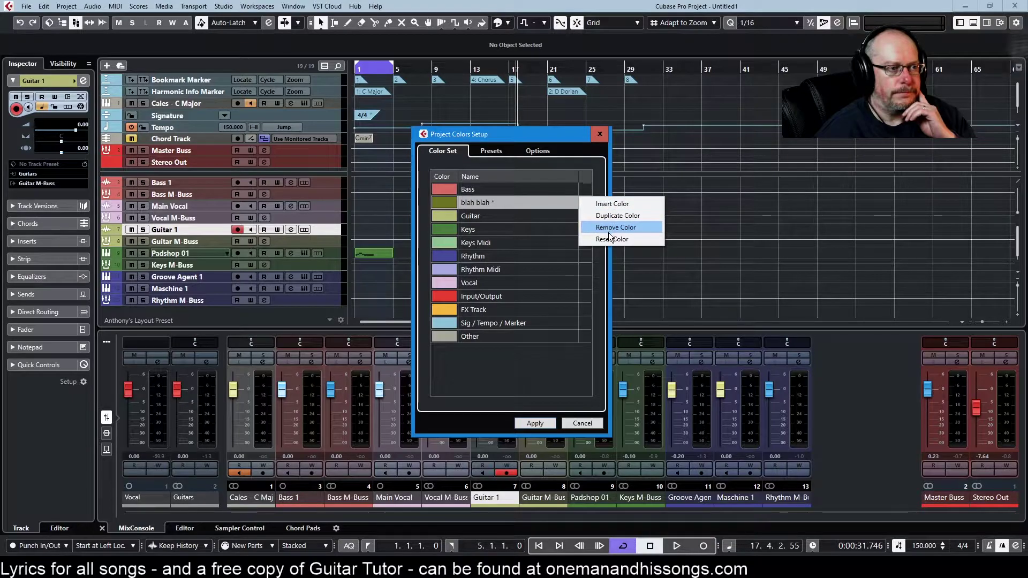
left_click(608, 231)
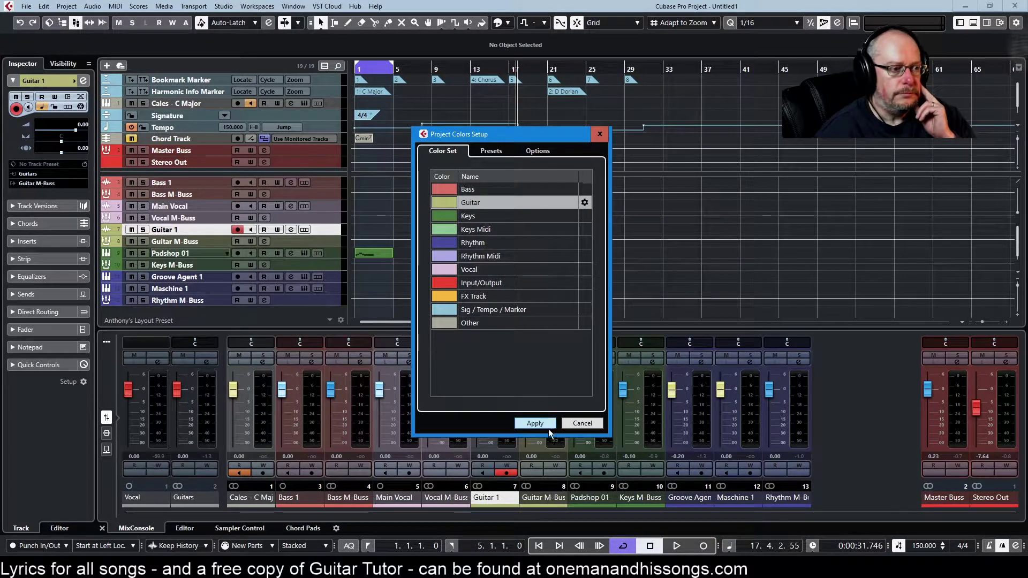
left_click(572, 423)
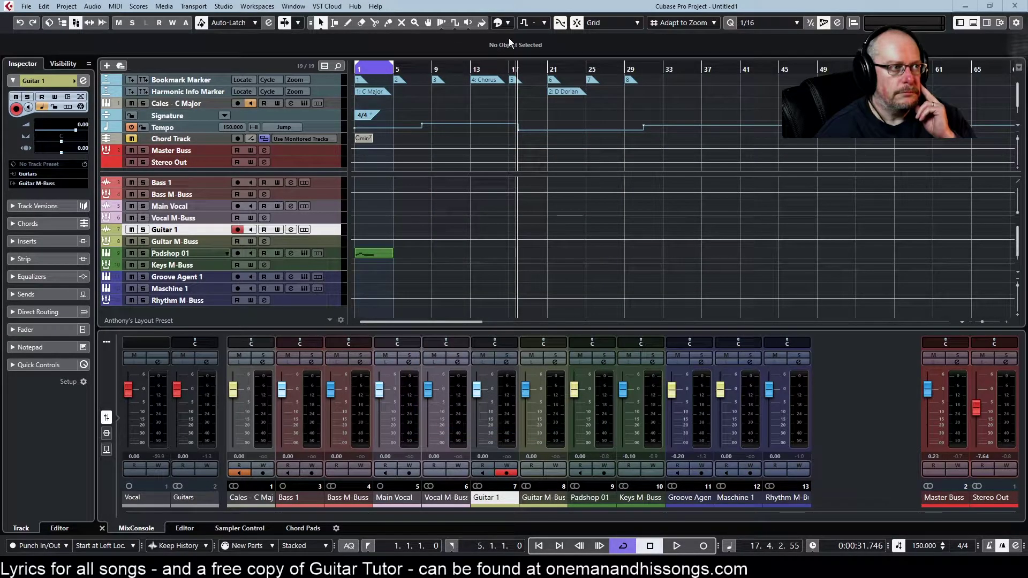
Review the track Colorize palette and the color set options in Project Colors Setup, including storing and resetting defaults.
left_click(508, 22)
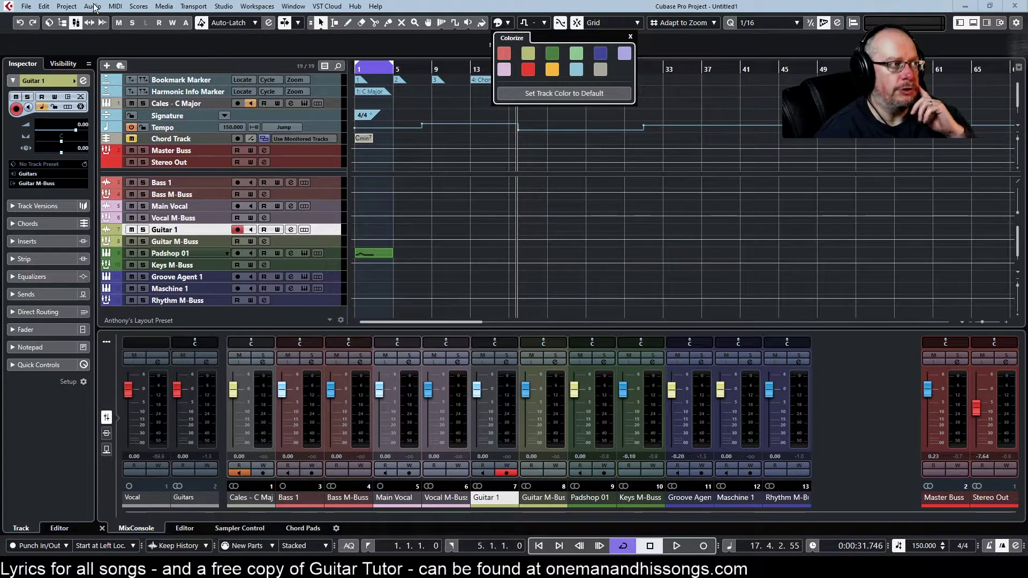
left_click(66, 6)
left_click(67, 6)
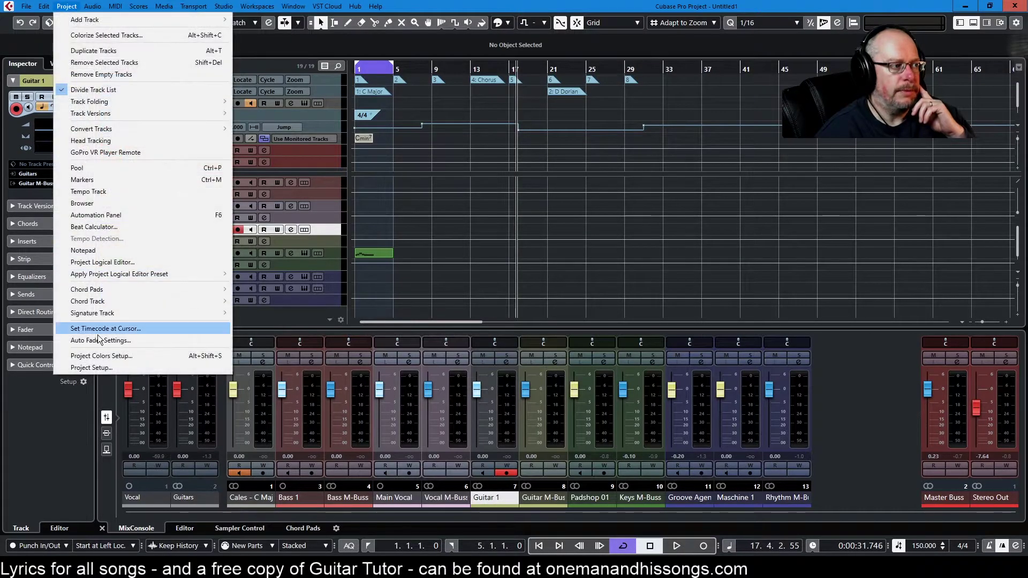
left_click(101, 355)
left_click(537, 151)
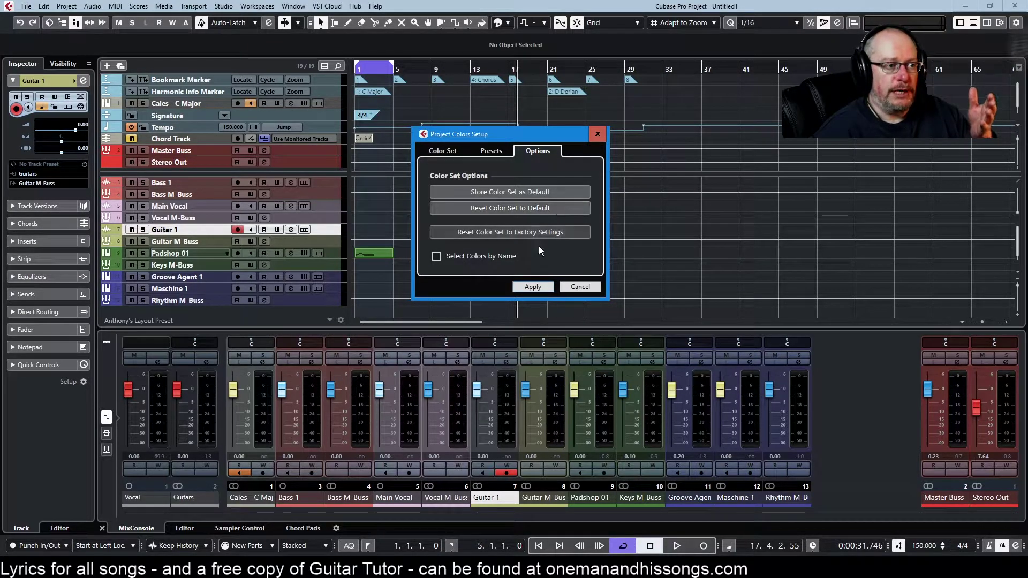
left_click(580, 287)
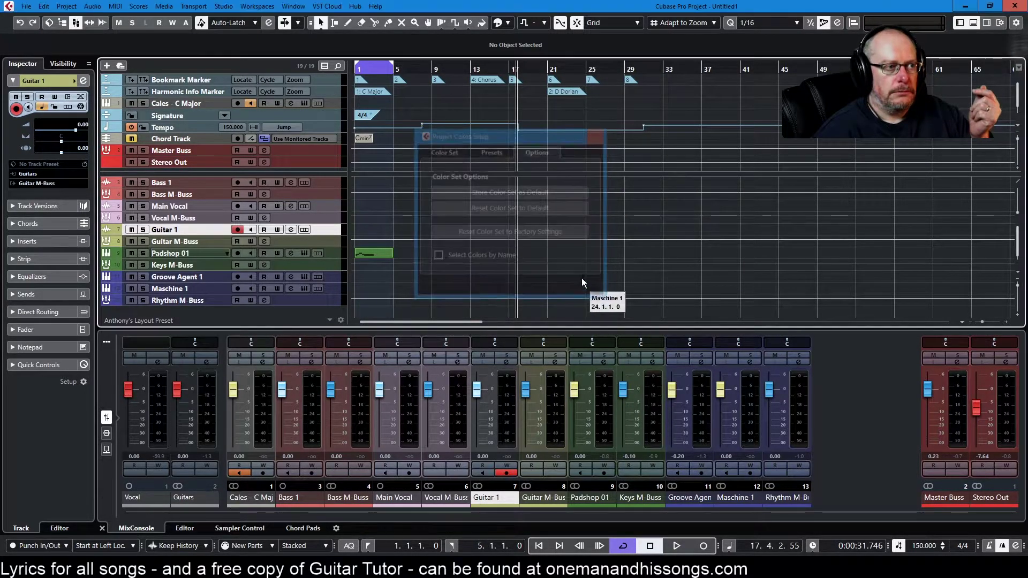
Compare the Colorize palette with the named colors in Project Colors Setup and apply the color set as it is.
left_click(505, 23)
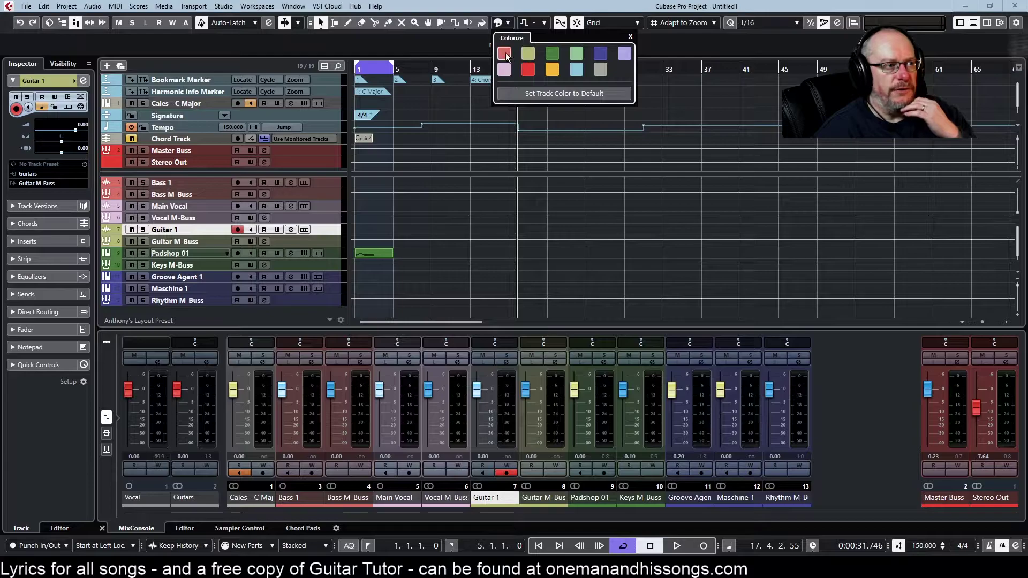
left_click(67, 6)
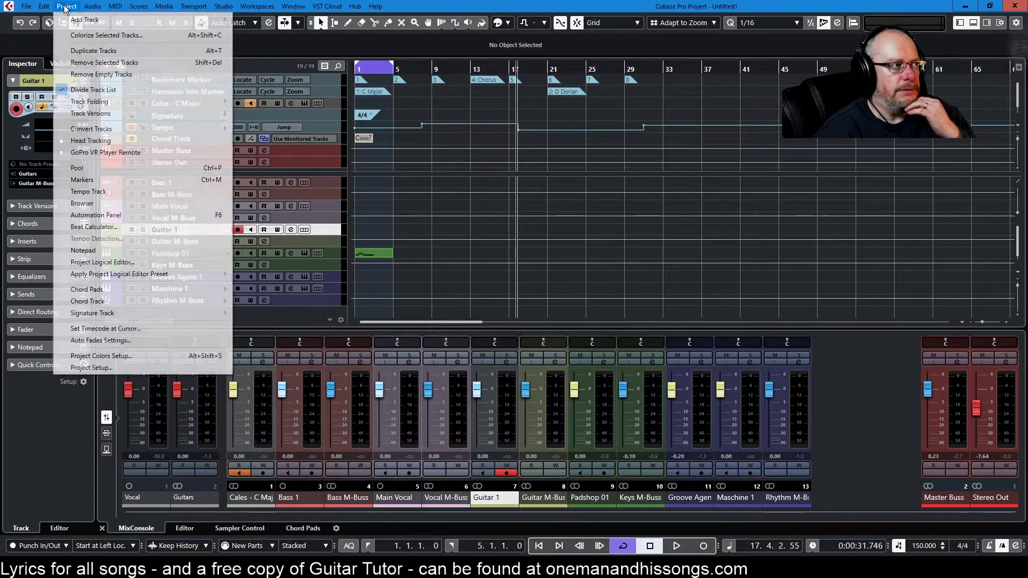
left_click(120, 356)
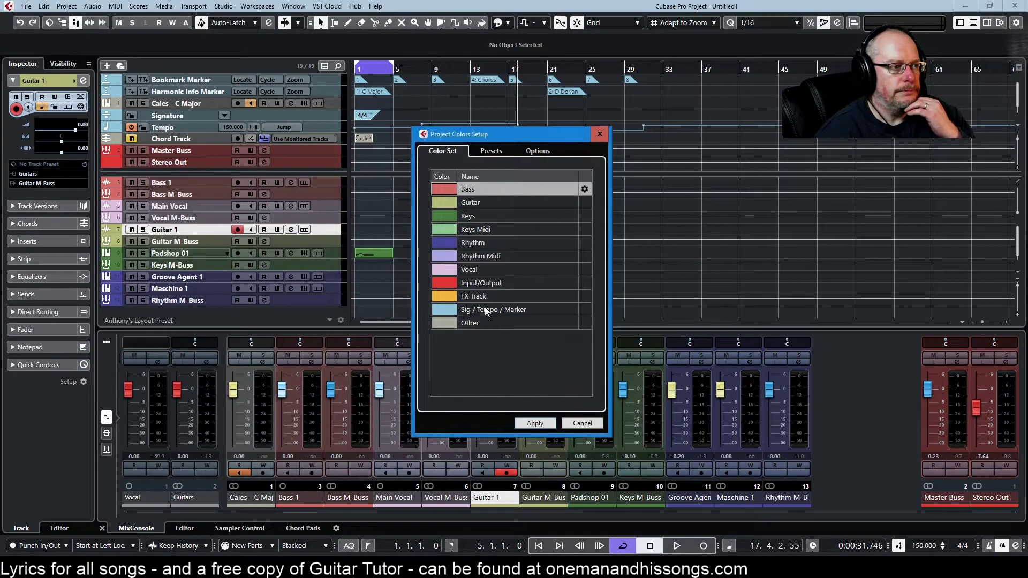
left_click_drag(491, 138, 590, 176)
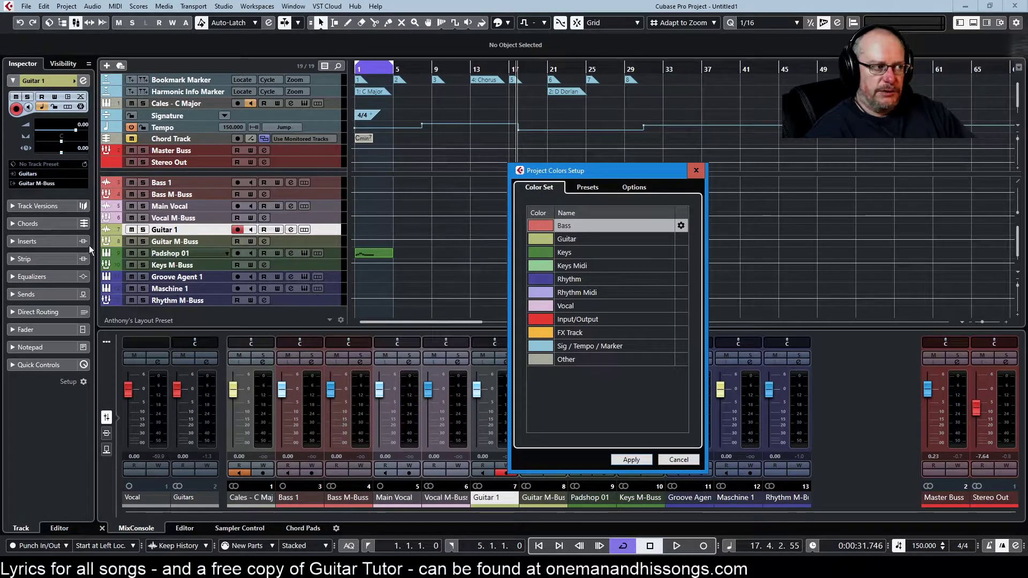
left_click(631, 460)
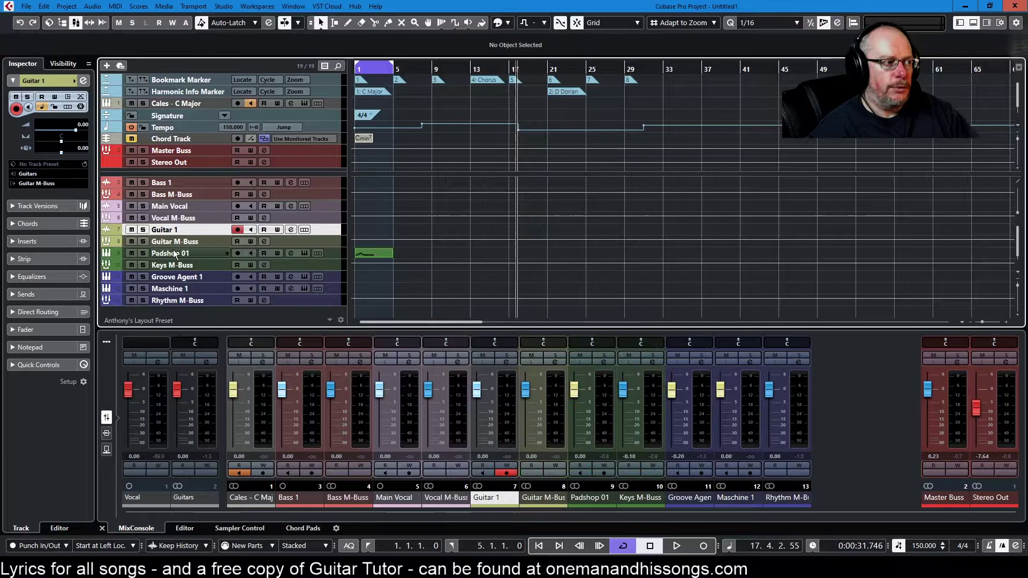
Audition the Padshop 01 track's instrument in its editor and close the editor.
left_click(181, 258)
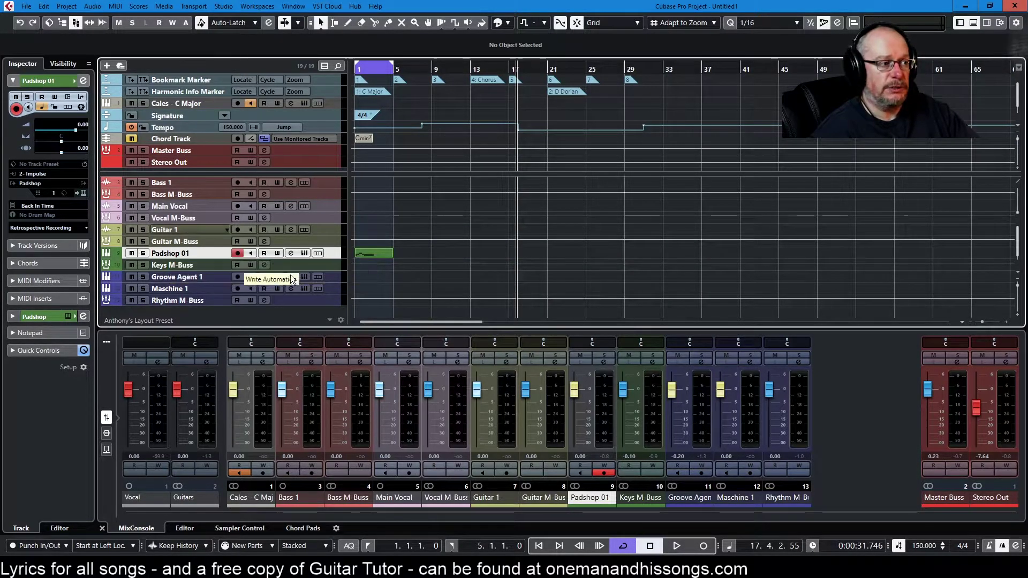
left_click(306, 253)
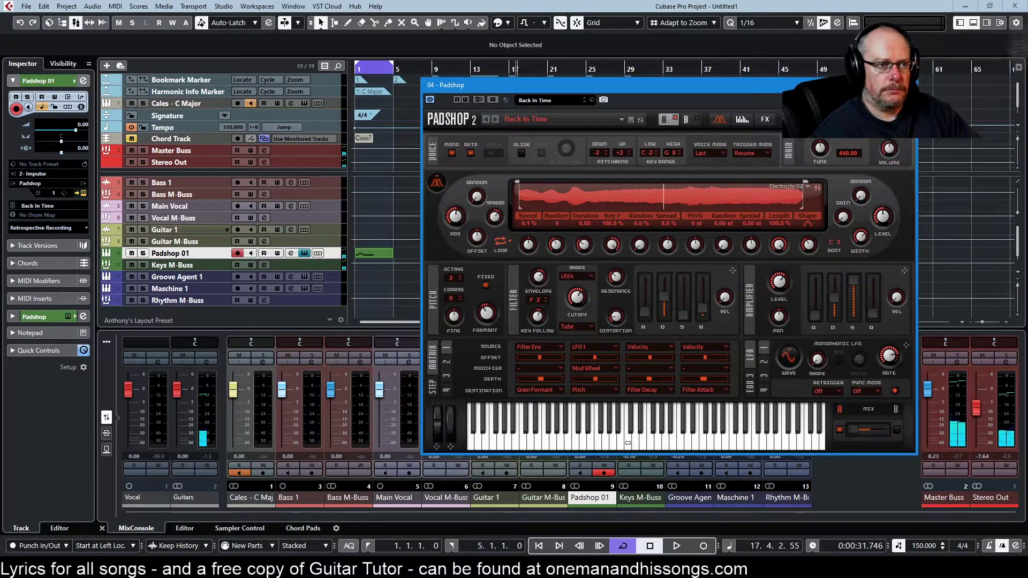
left_click(907, 85)
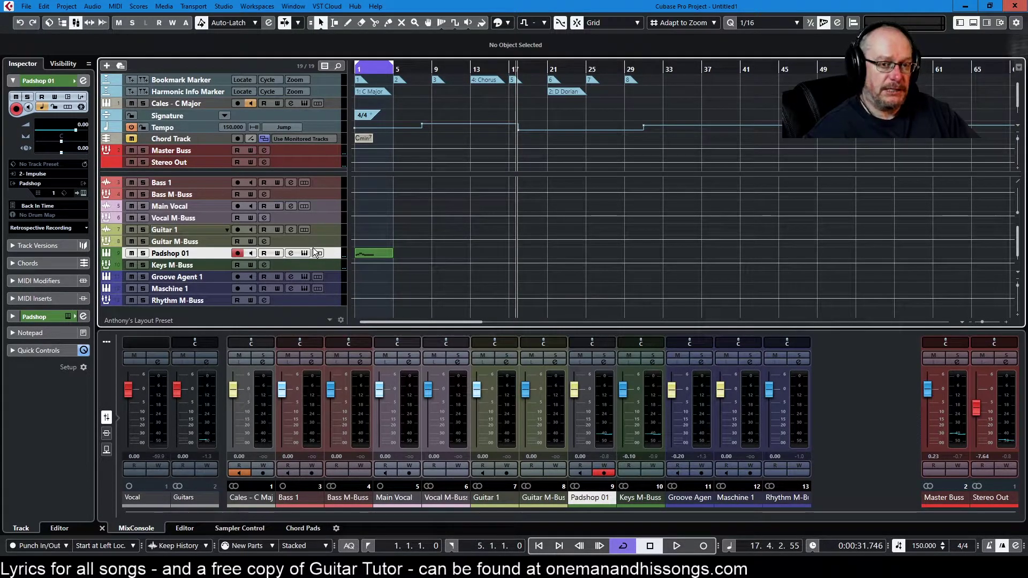
Add a MIDI track below Padshop 01, routed to 04. Padshop - MIDI on channel 1.
left_click(106, 65)
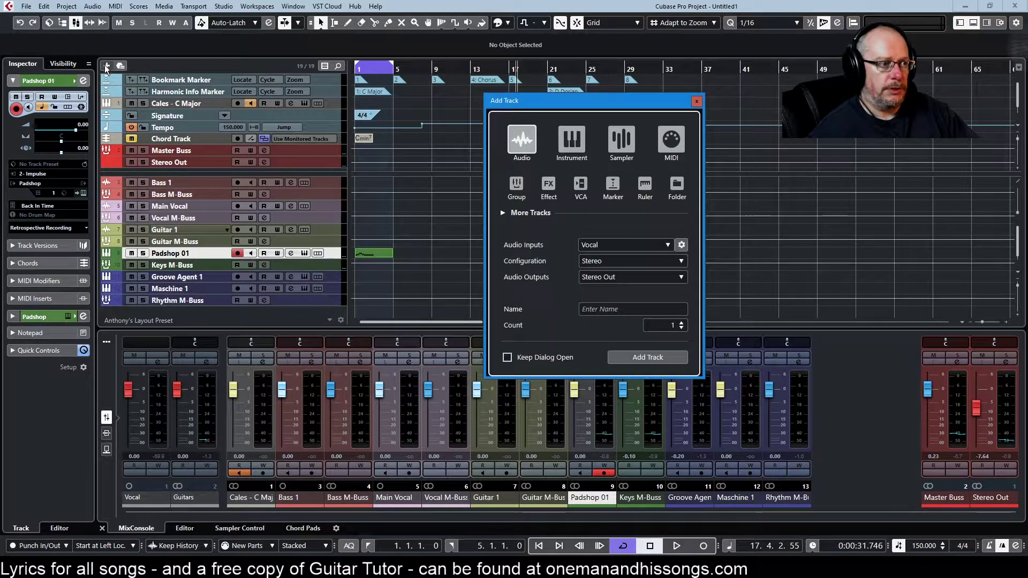
left_click(673, 136)
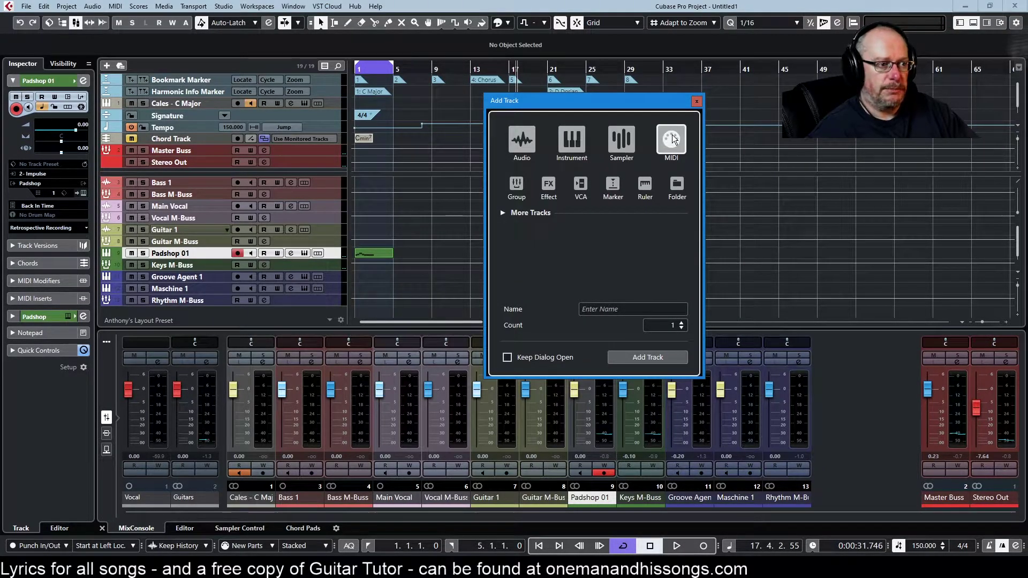
left_click(642, 358)
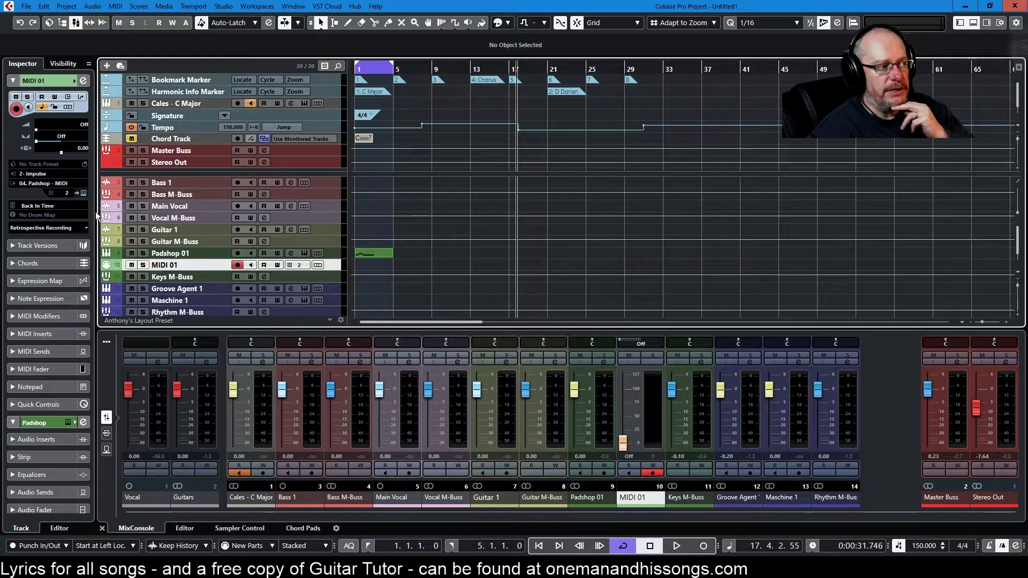
left_click(52, 183)
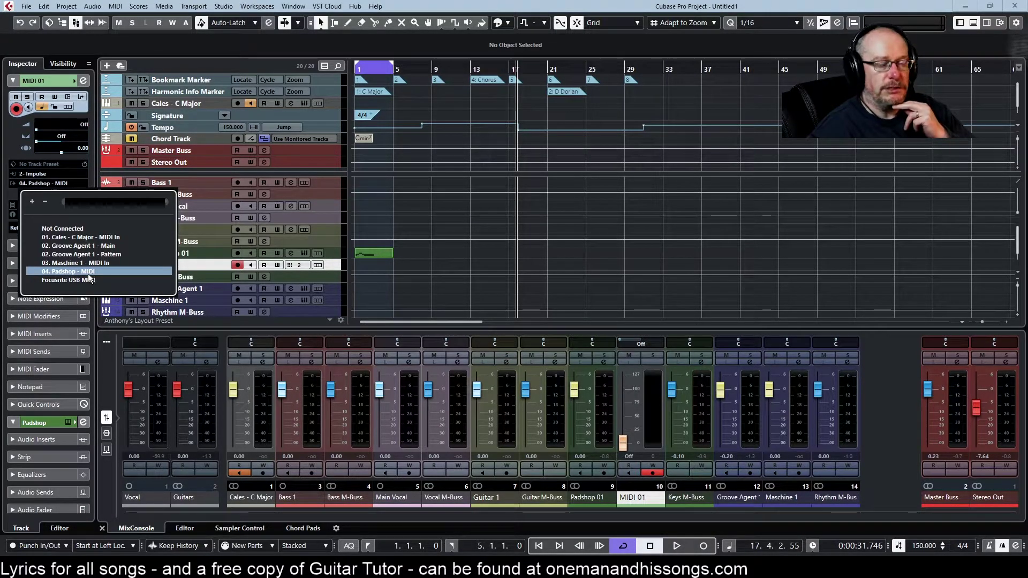
left_click(192, 263)
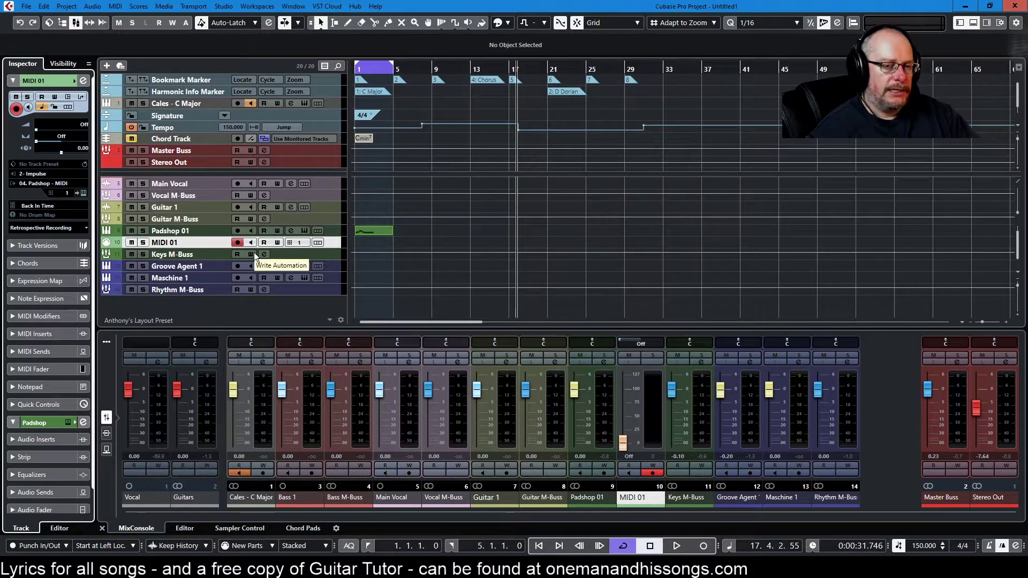
Select the Groove Agent 1 track and audition its instrument.
left_click(182, 265)
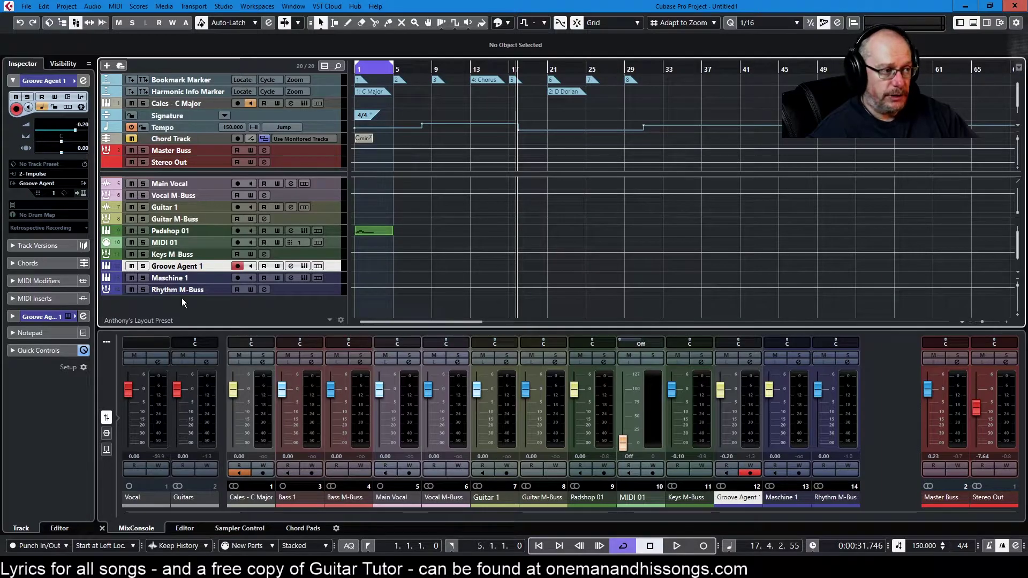
left_click(318, 266)
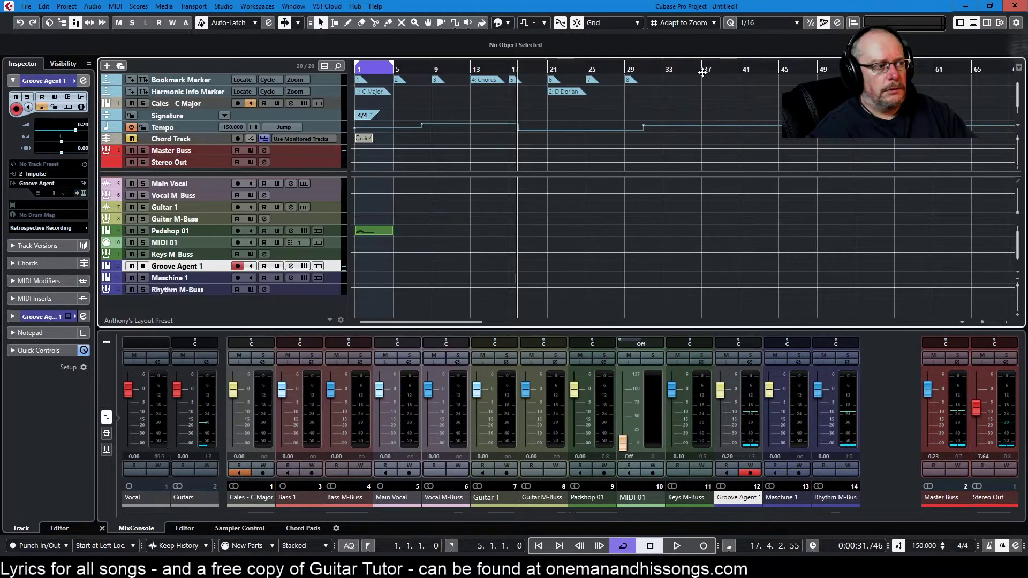
left_click(703, 72)
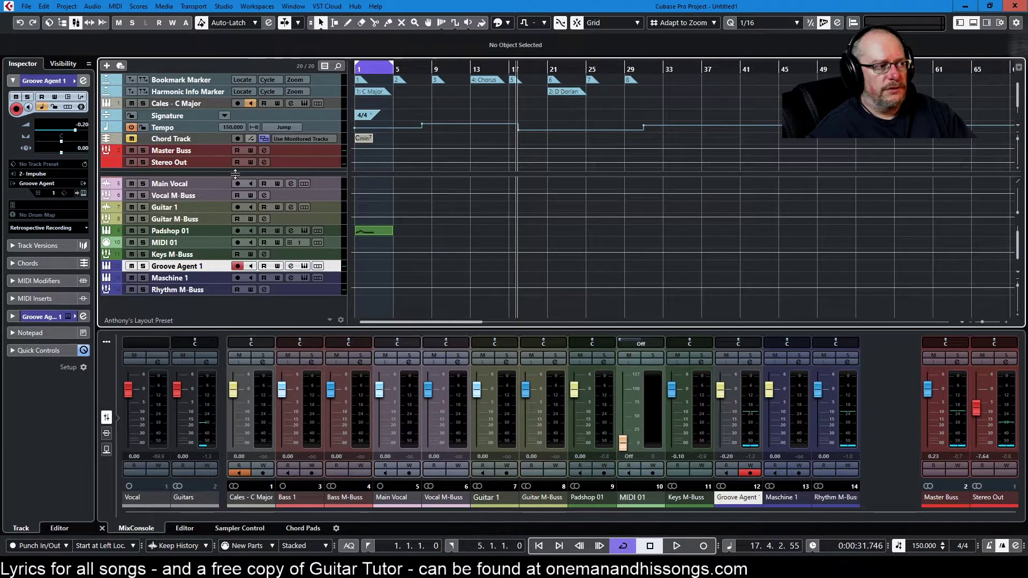
Add a MIDI track below Groove Agent 1 and color it with the light purple Rhythm Midi color.
left_click(107, 66)
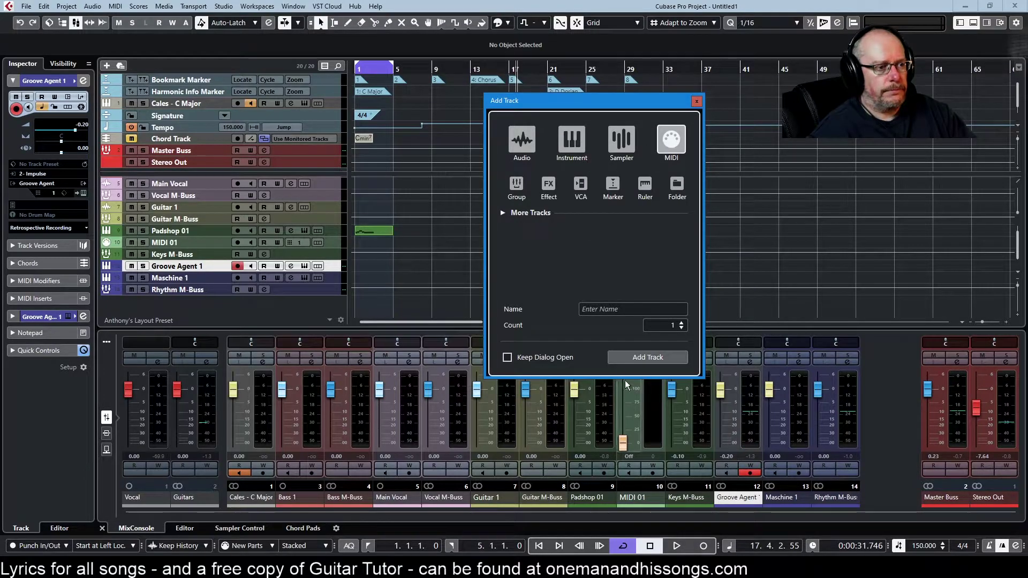
left_click(628, 358)
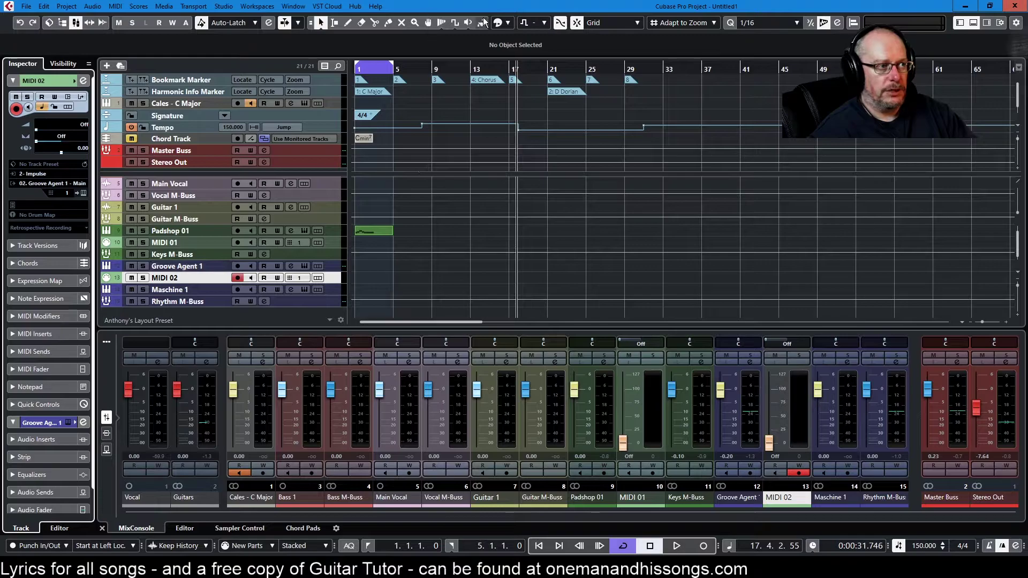
left_click(510, 23)
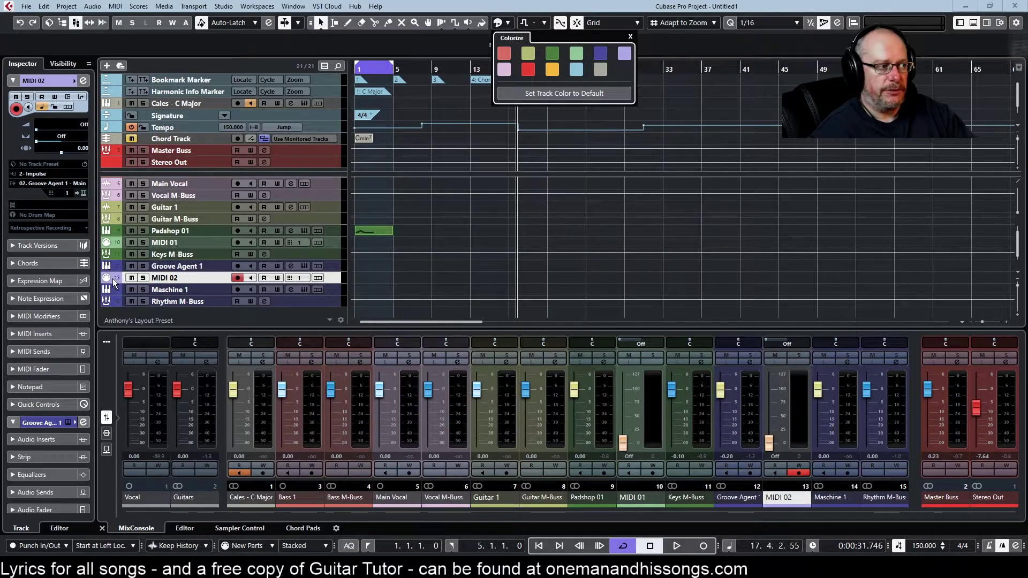
left_click(406, 276)
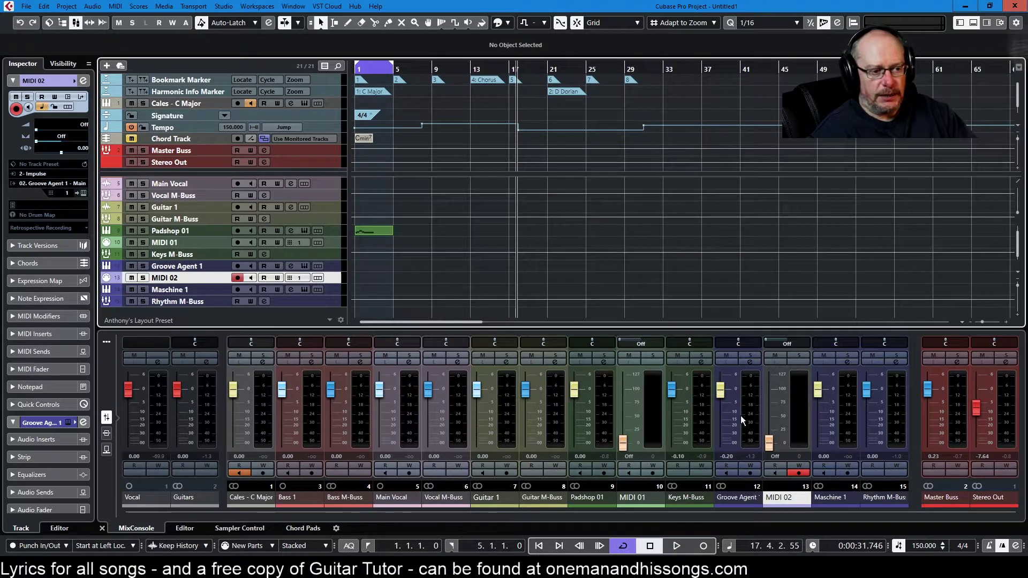
Check the MIDI default color's values under Track Type Default Colors in Preferences and leave the preferences as they are.
left_click(44, 8)
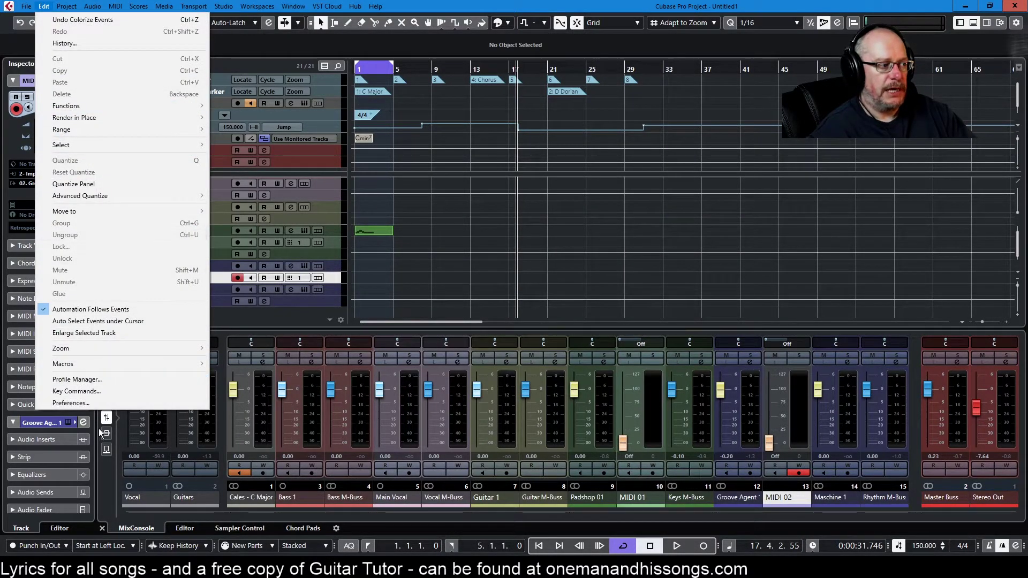
left_click(73, 402)
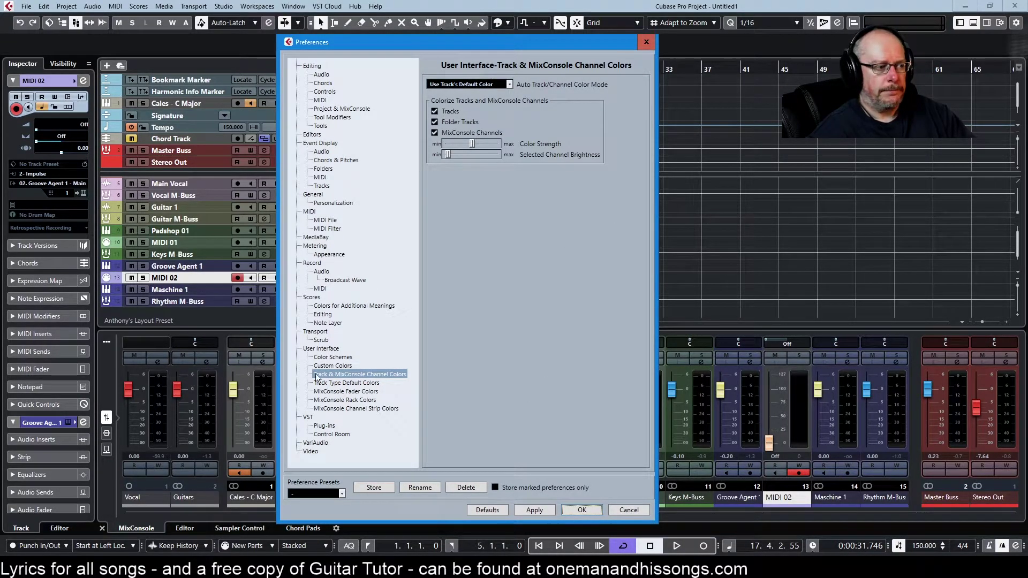
left_click(343, 383)
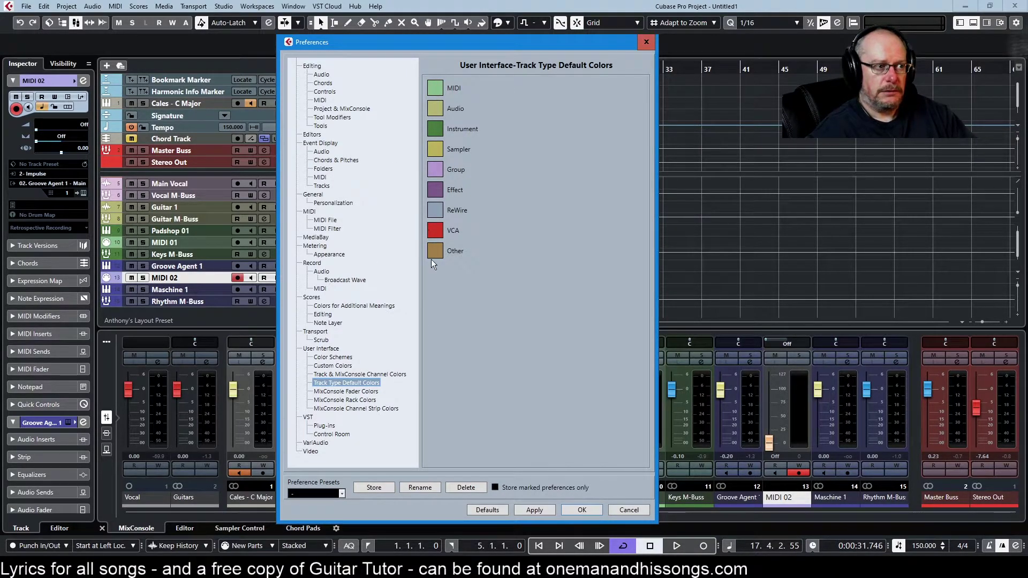
left_click(440, 88)
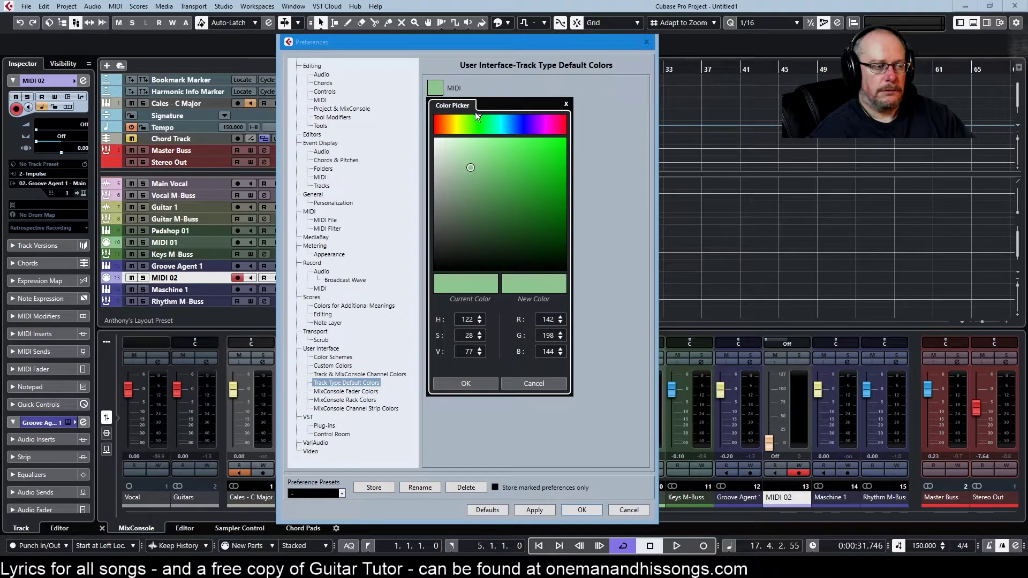
left_click(473, 384)
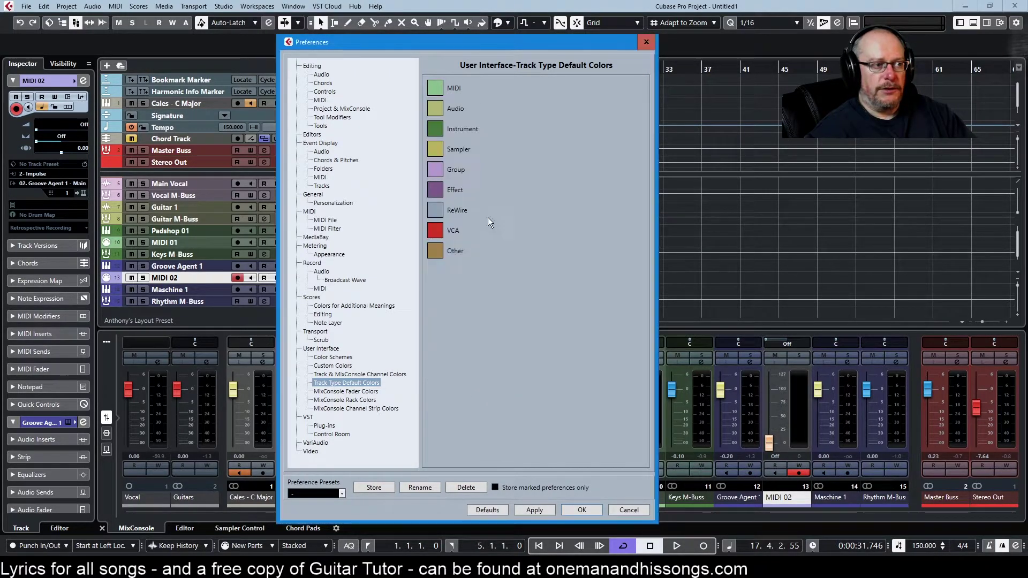
left_click_drag(456, 44, 714, 34)
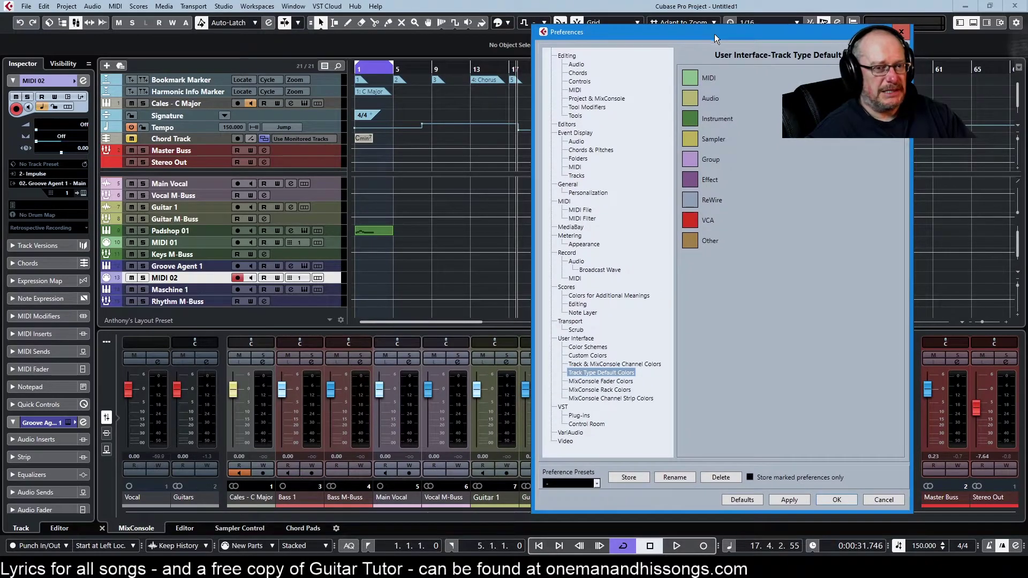
left_click(690, 79)
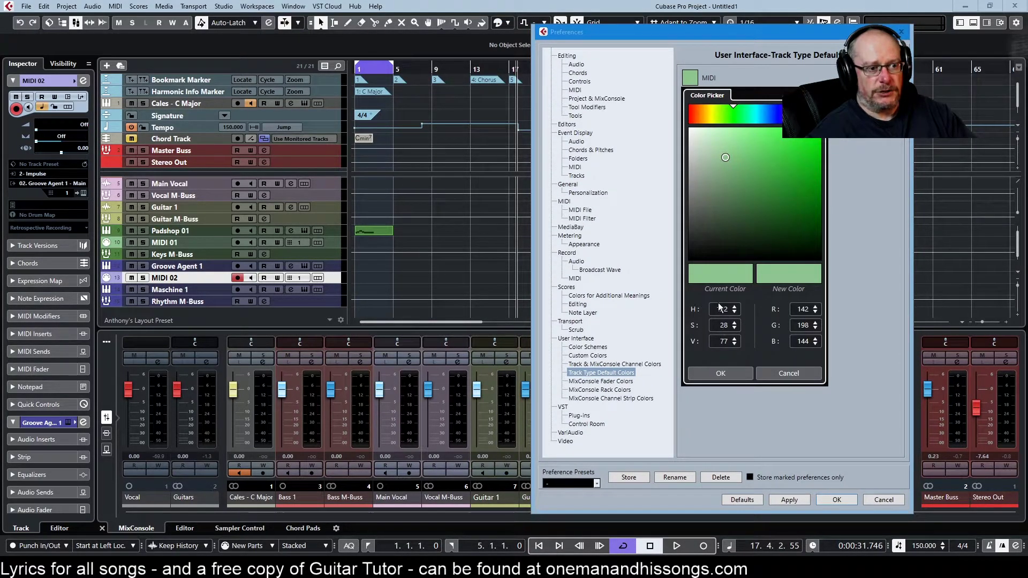
left_click(789, 373)
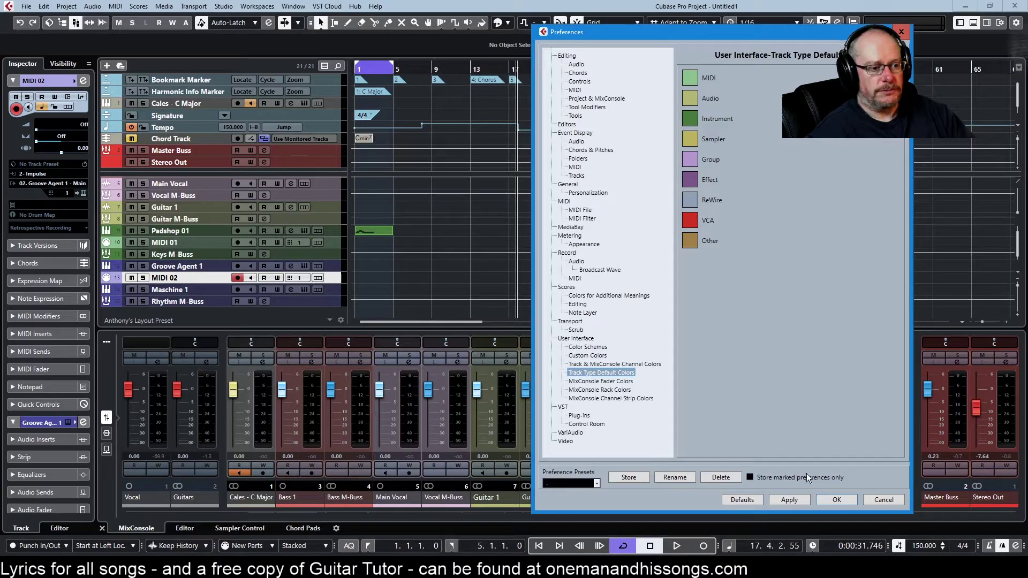
left_click(884, 499)
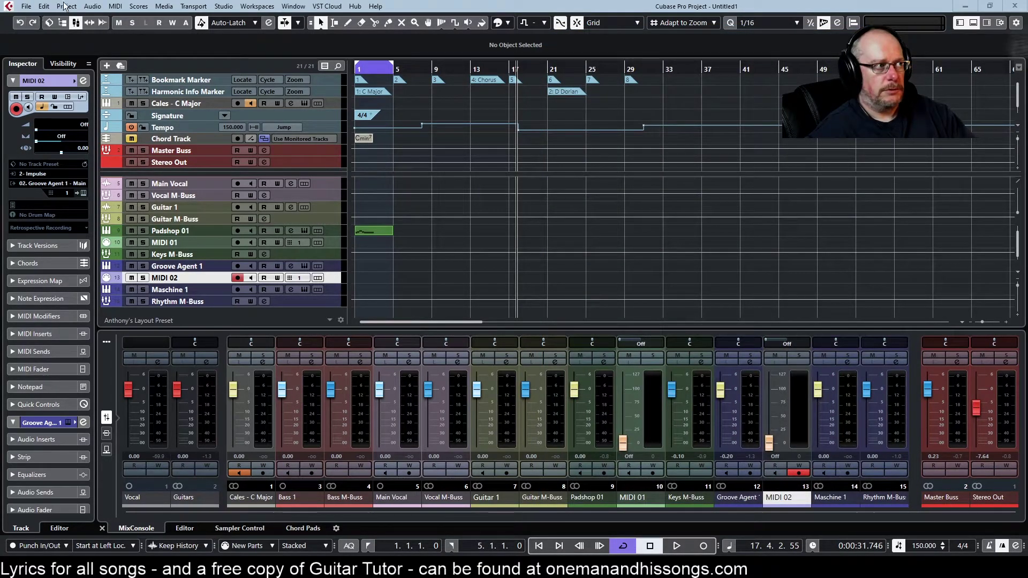
Check the Keys Midi color's values in Project Colors Setup for comparison and close the setup without changes.
left_click(67, 7)
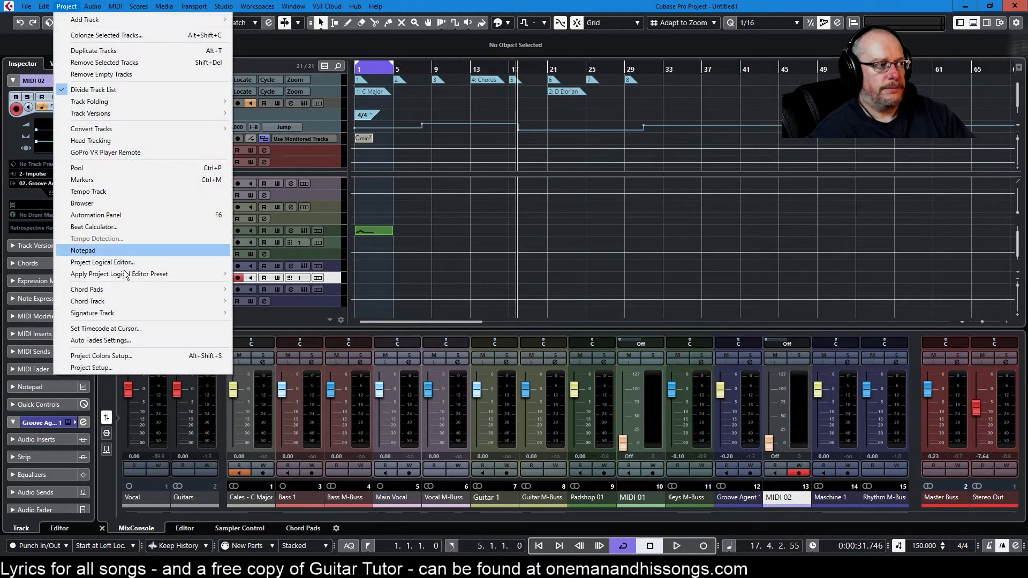
left_click(120, 354)
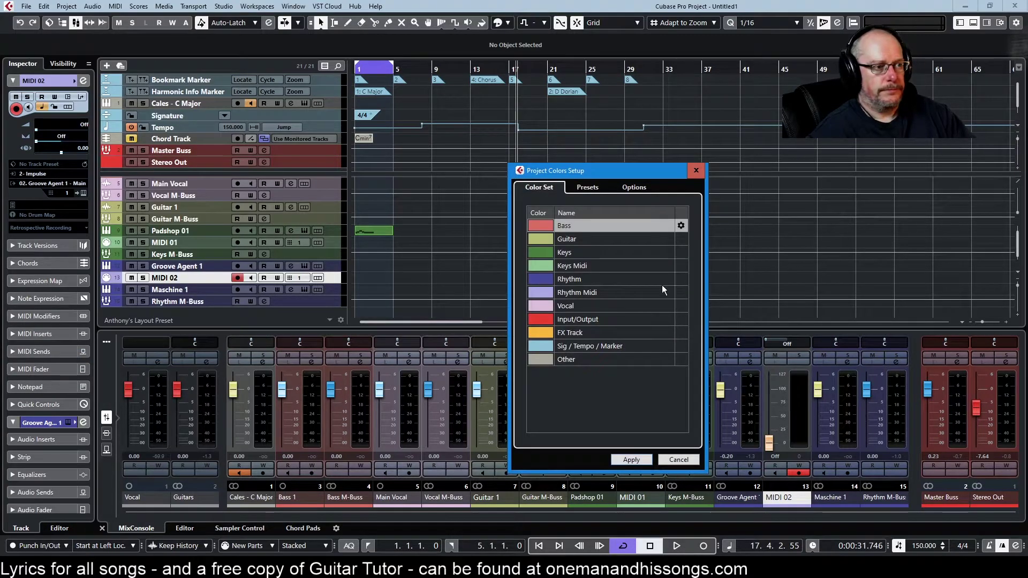
left_click(551, 265)
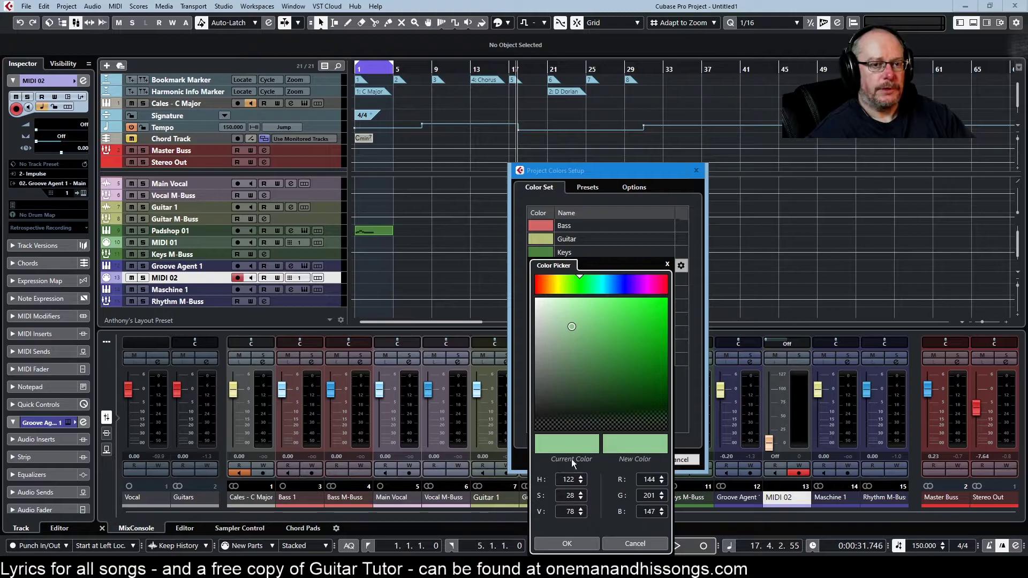
left_click(649, 542)
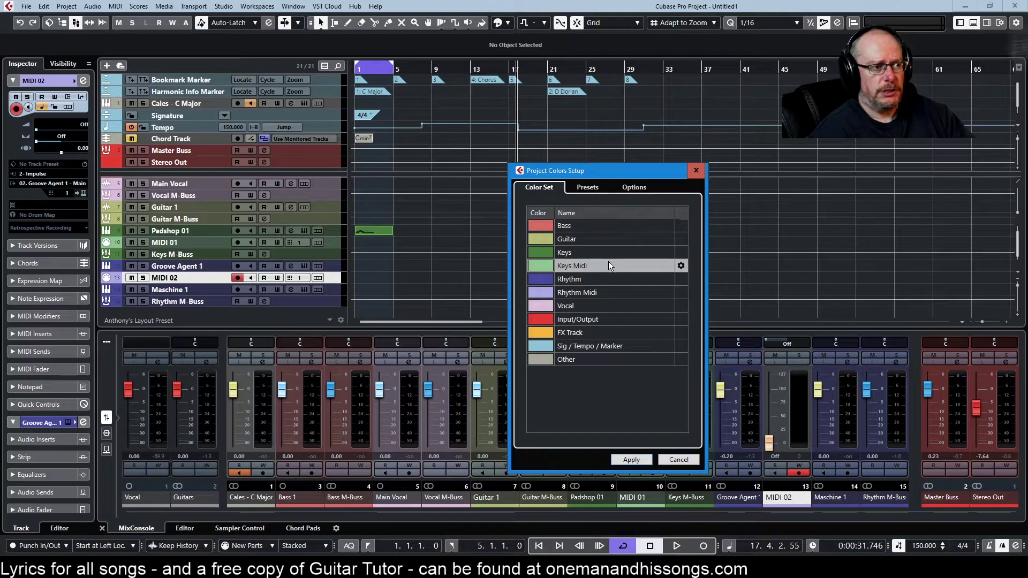
left_click(683, 464)
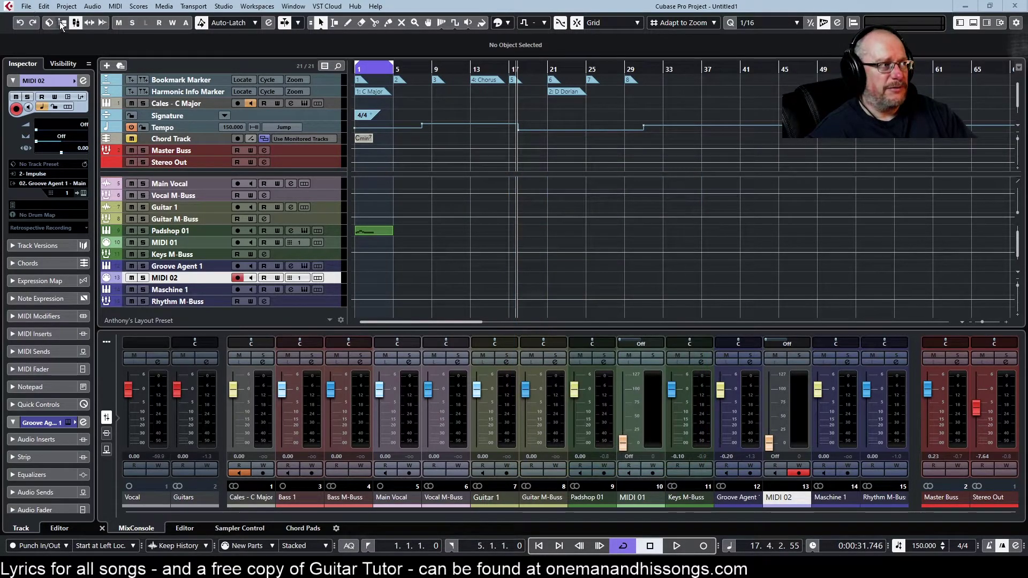
Review the default colors assigned to each track type in Preferences and close it without changes.
left_click(44, 6)
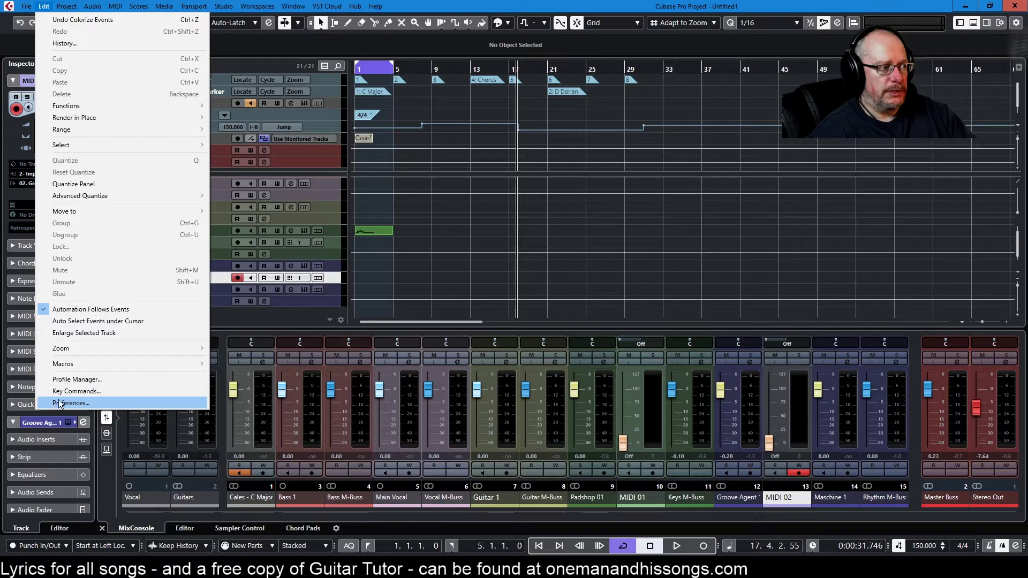
left_click(73, 403)
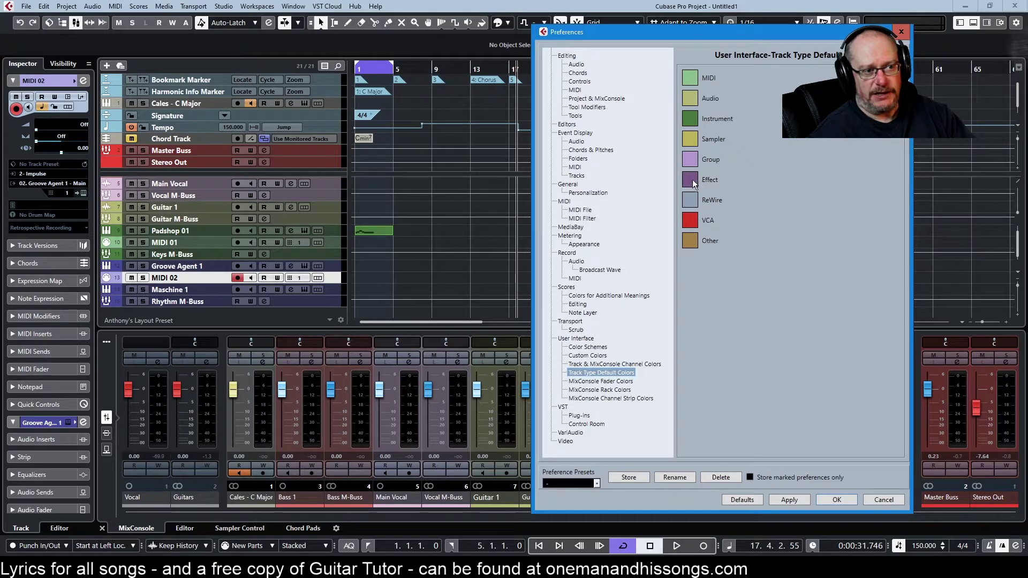
left_click(872, 499)
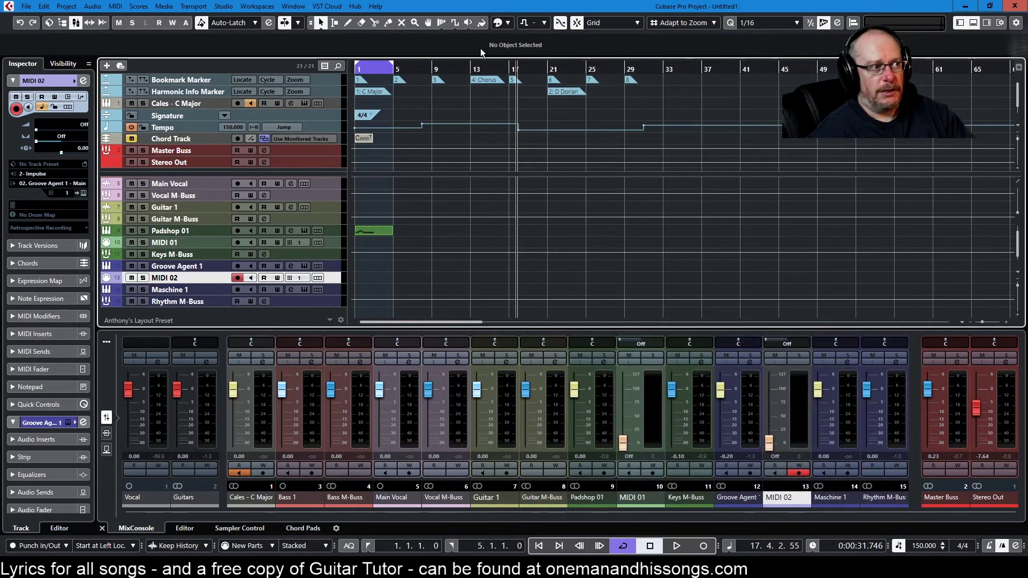
Compare the Colorize palette with the colors of the tracks in the track list, from the bass to the rhythm tracks.
left_click(508, 23)
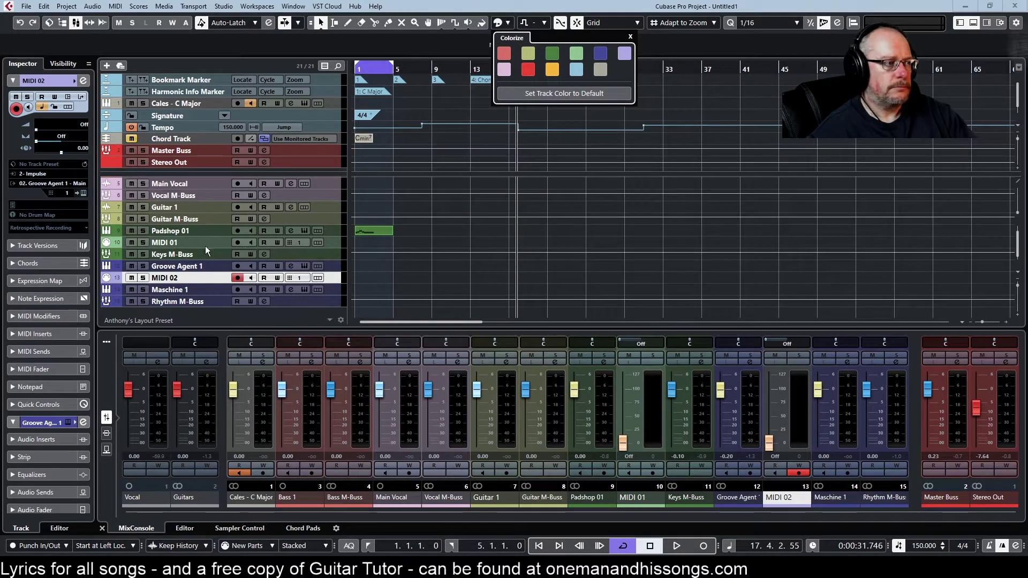
left_click(181, 254)
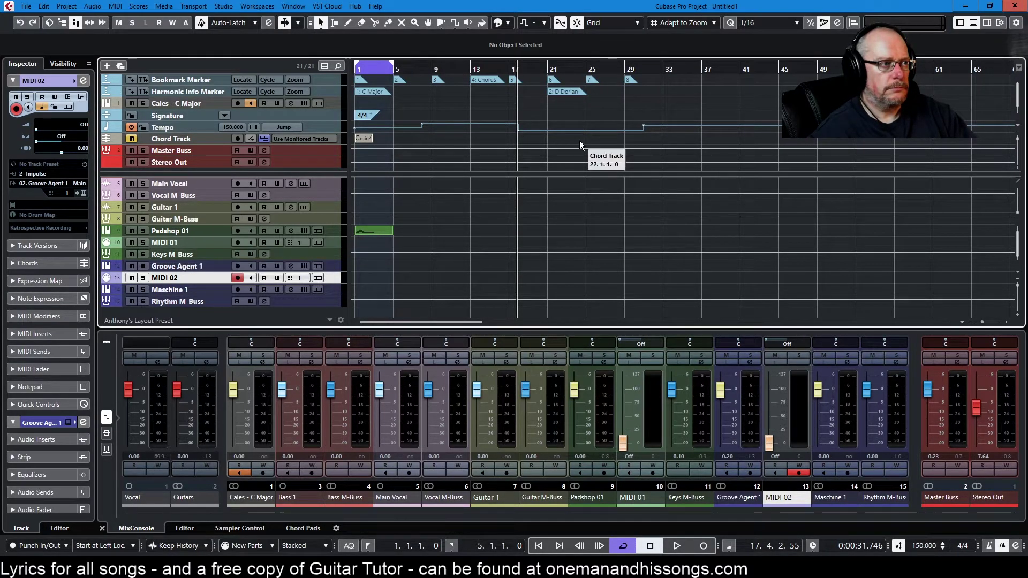
scroll(223, 258, "up", 2)
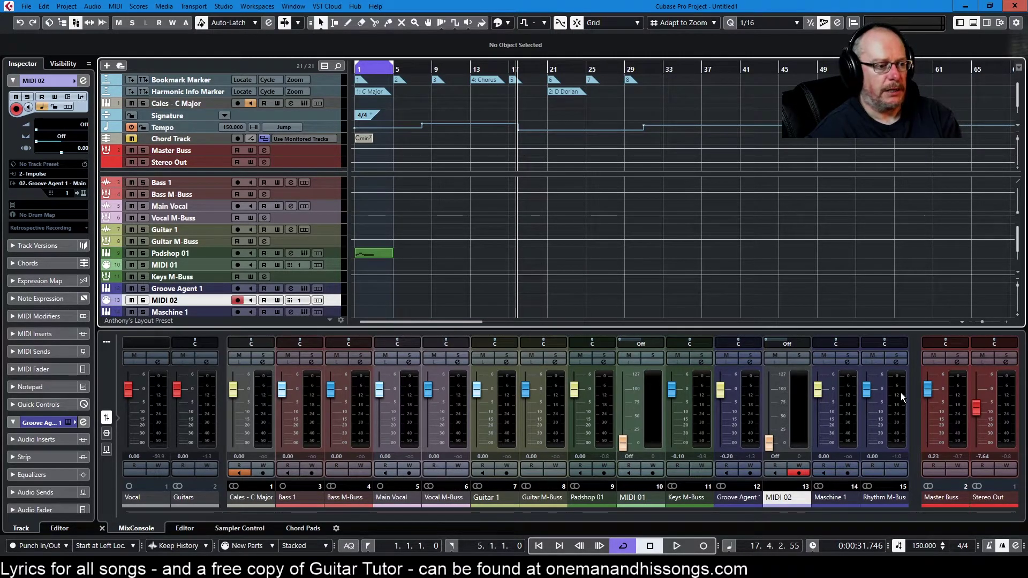
Select the Keys M-Buss track and examine the colors the Colorize palette offers for it.
left_click(167, 277)
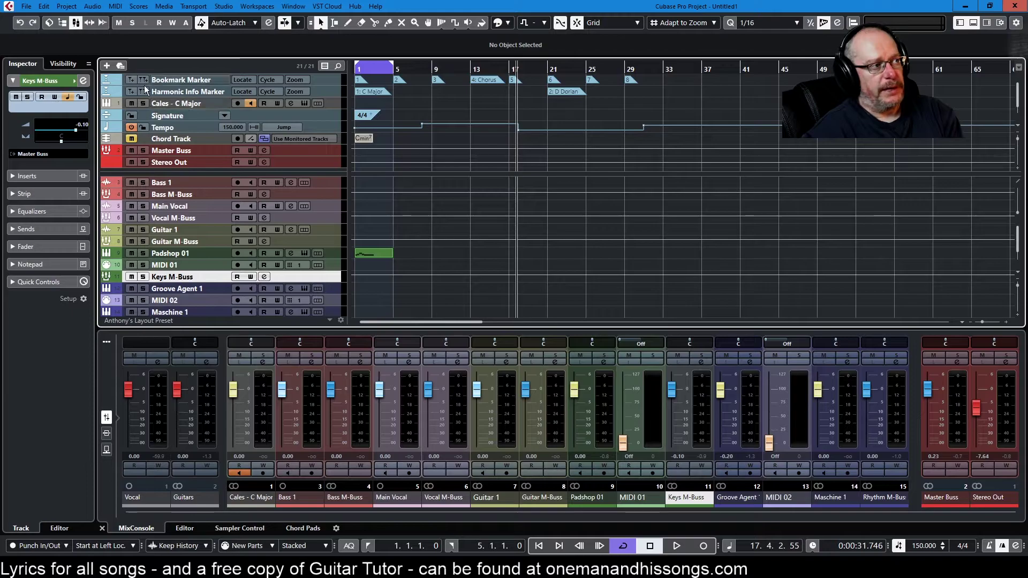
left_click(508, 22)
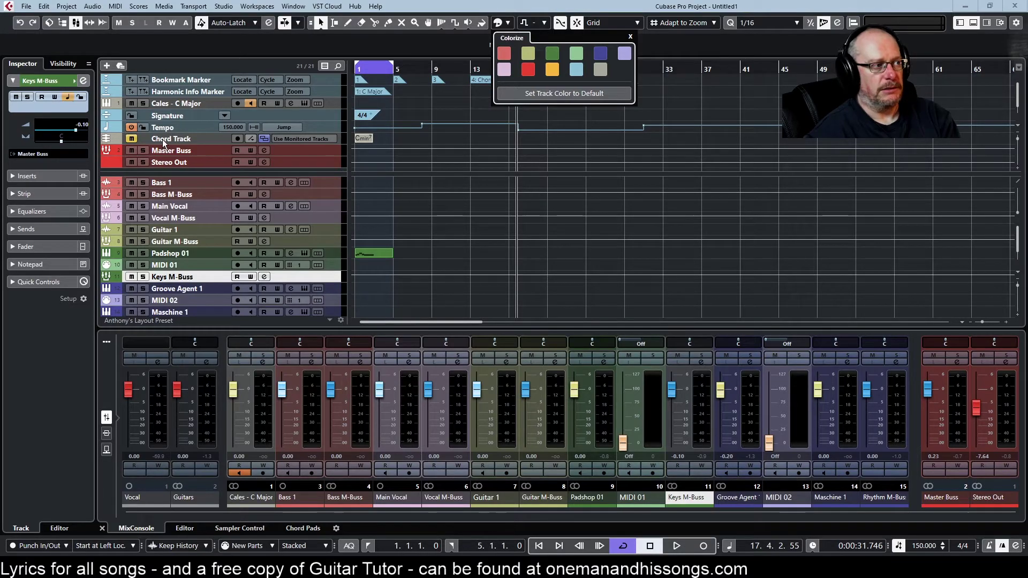
left_click(460, 250)
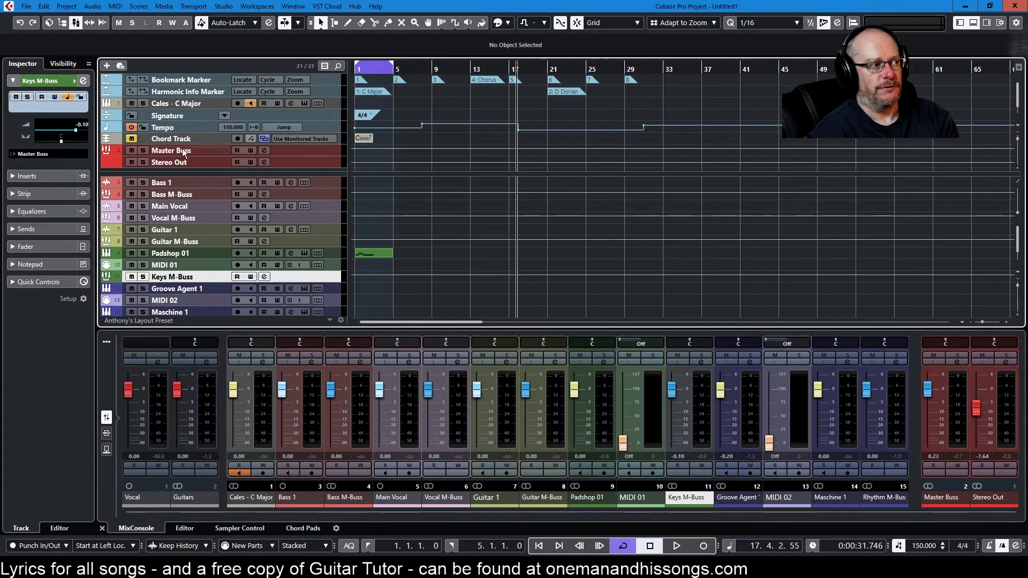
left_click(507, 23)
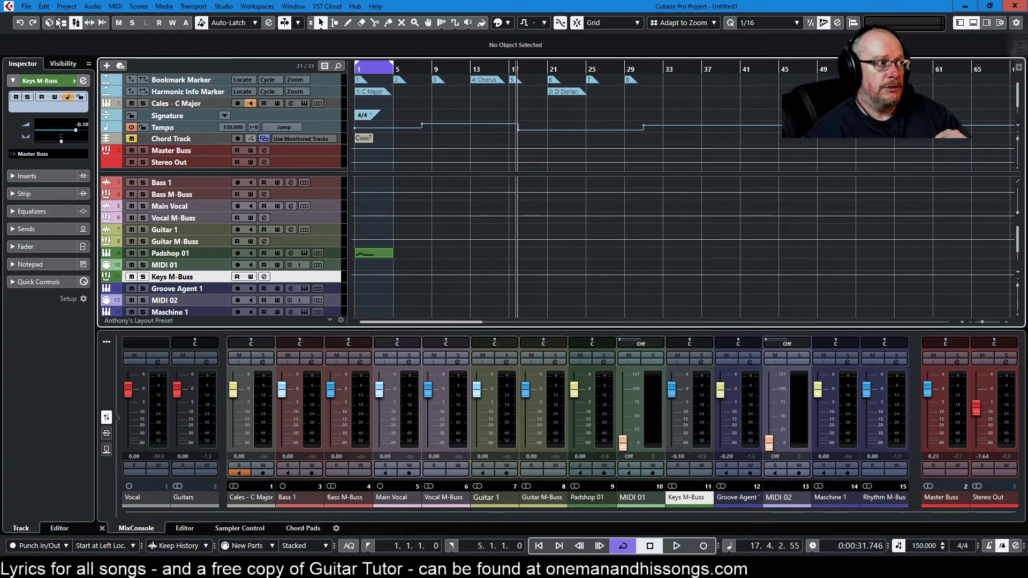
Look over the Track Type Default Colors preferences once more and cancel out of them.
left_click(44, 5)
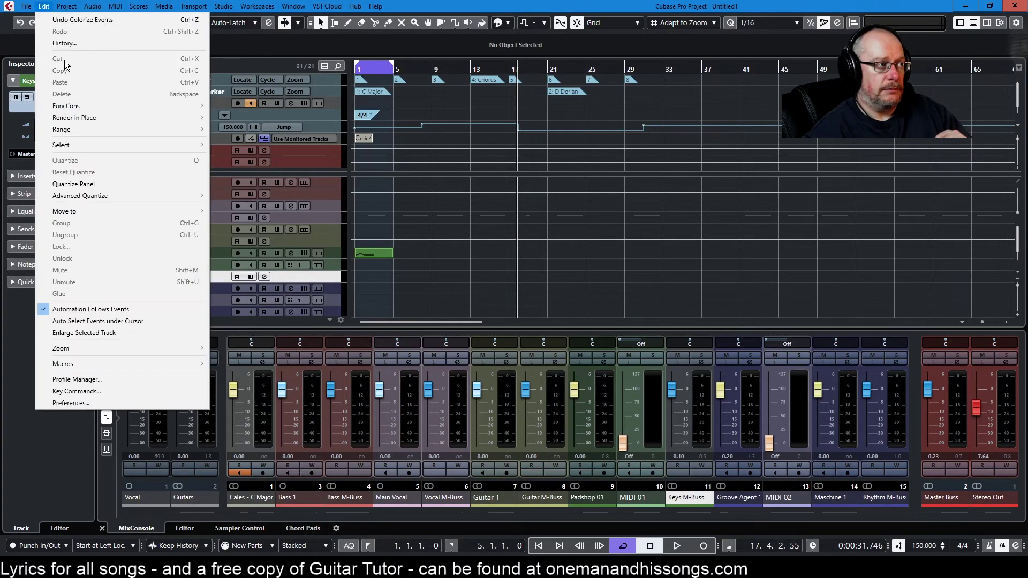
left_click(97, 404)
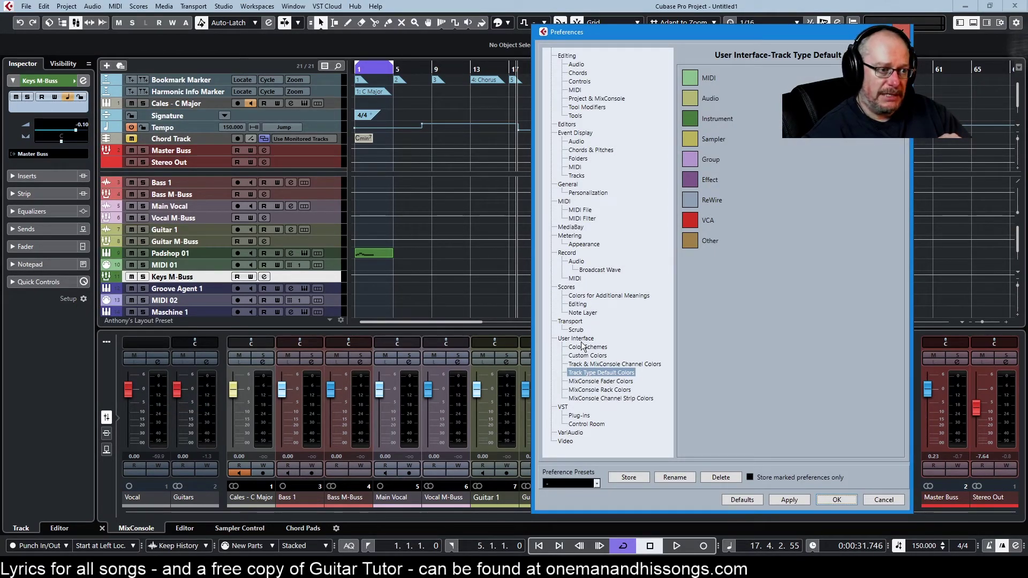
left_click(875, 501)
Review the named color set and the Color Set Options in Project Colors Setup, cancel, and look over the Colorize palette.
left_click(67, 6)
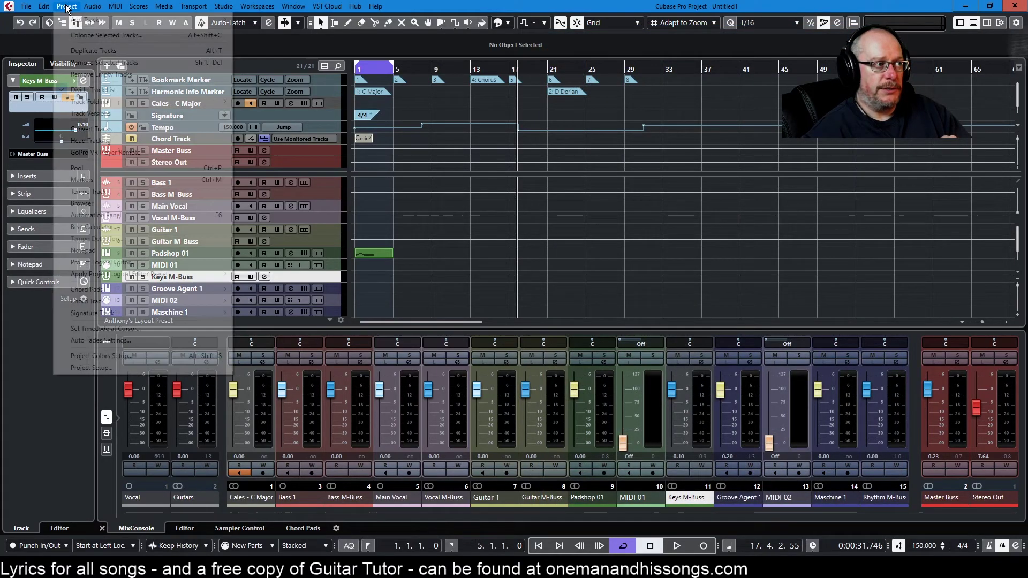
left_click(94, 354)
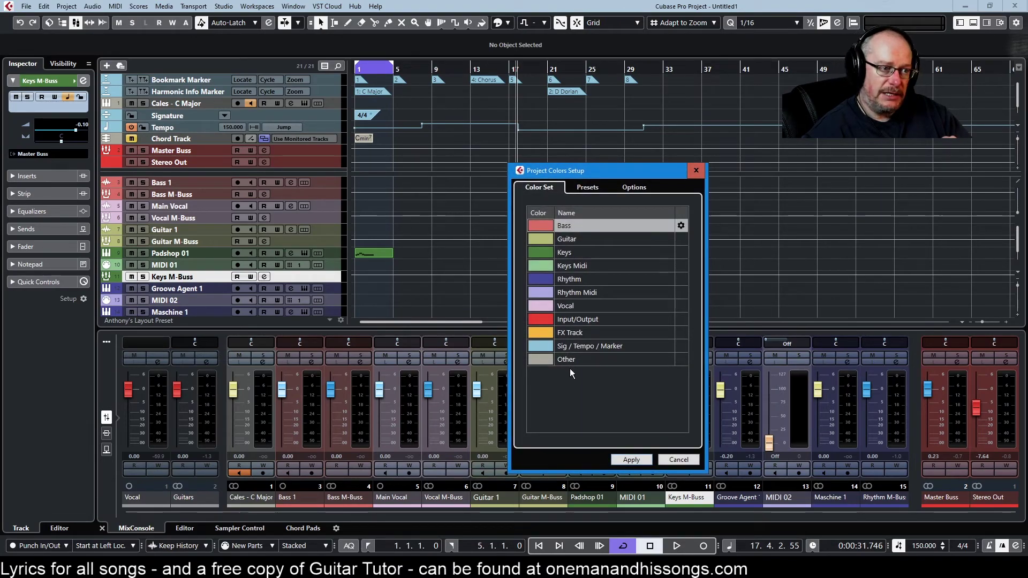
left_click(635, 187)
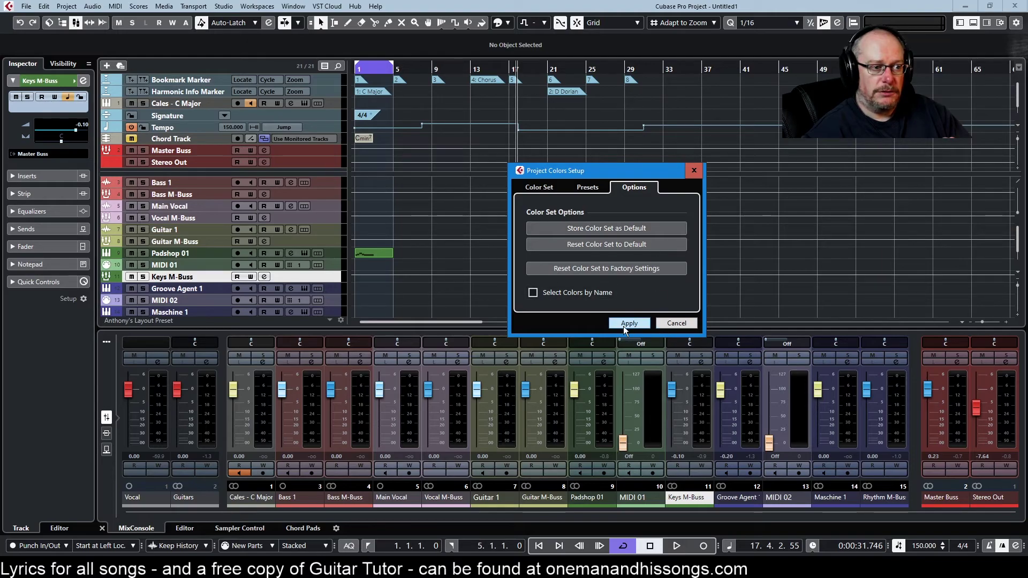
left_click(680, 324)
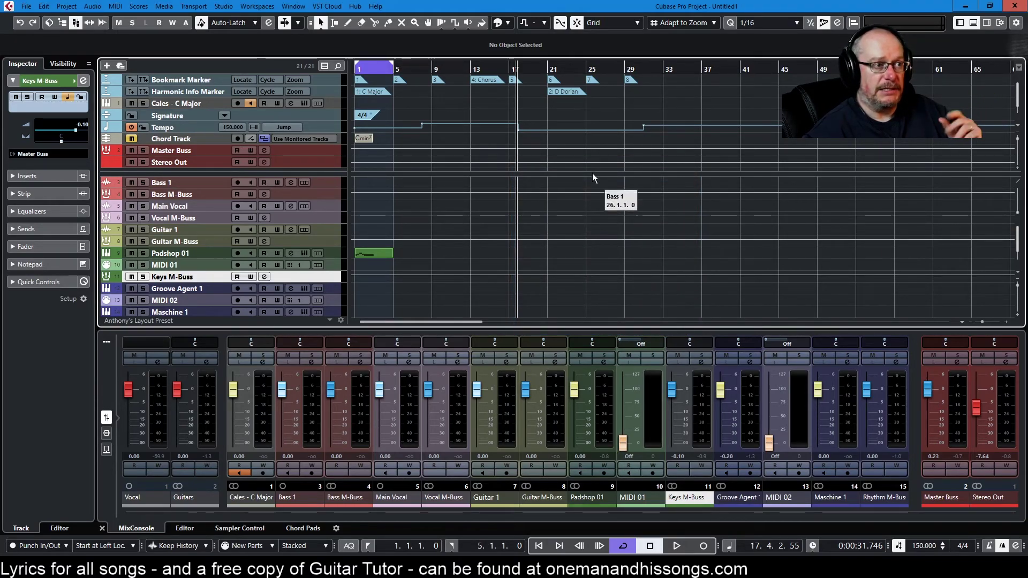
left_click(506, 23)
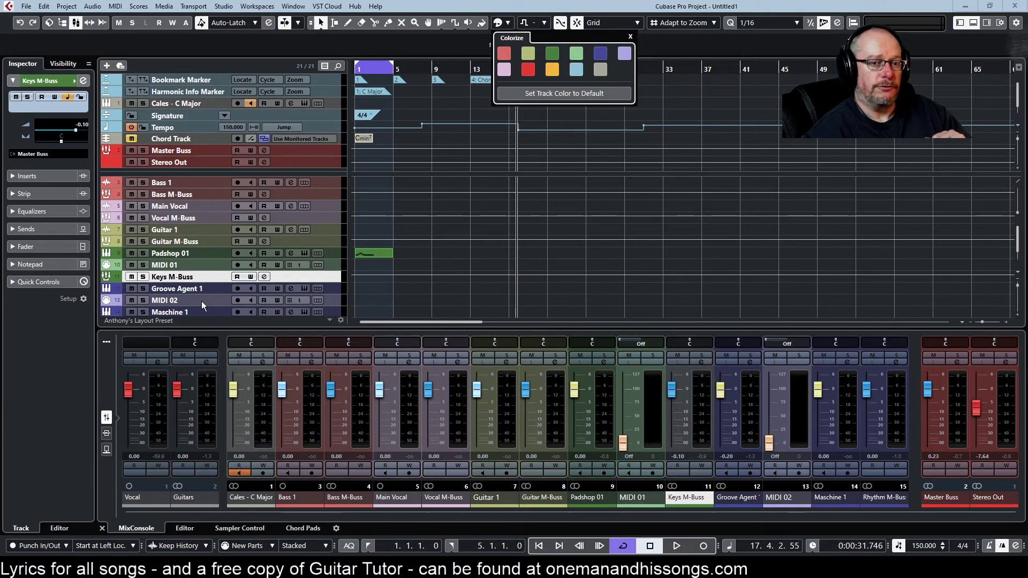
left_click(478, 229)
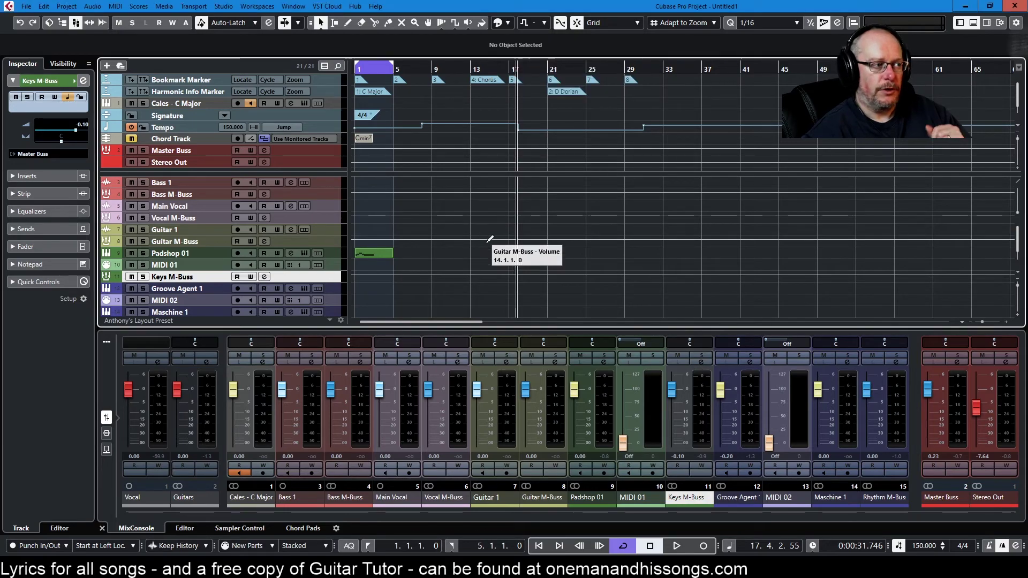